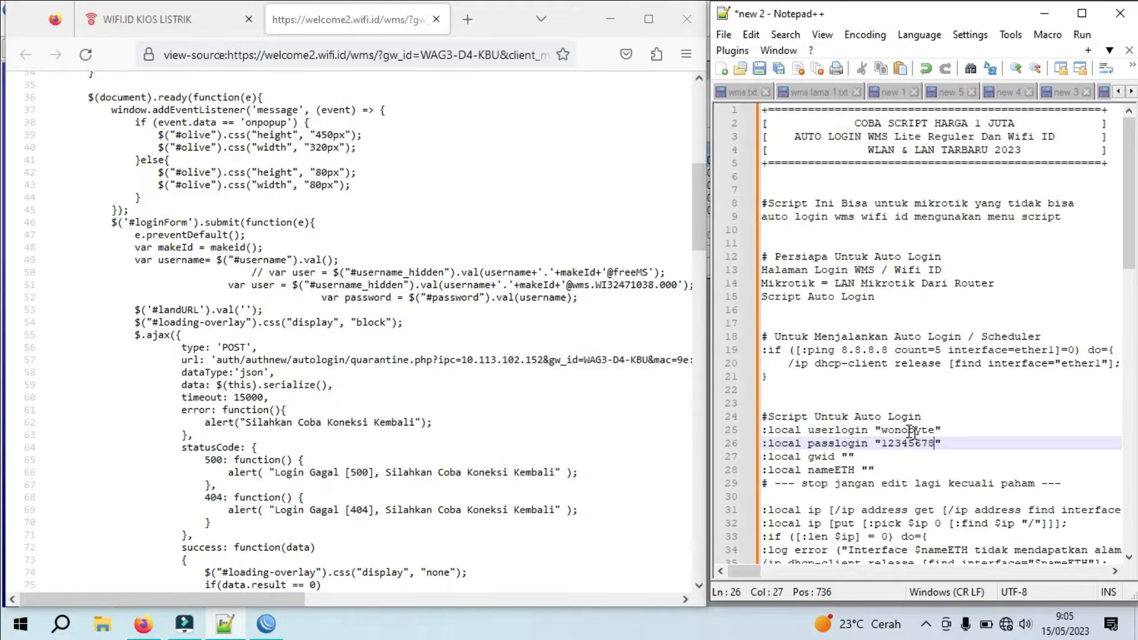
pyautogui.click(936, 429)
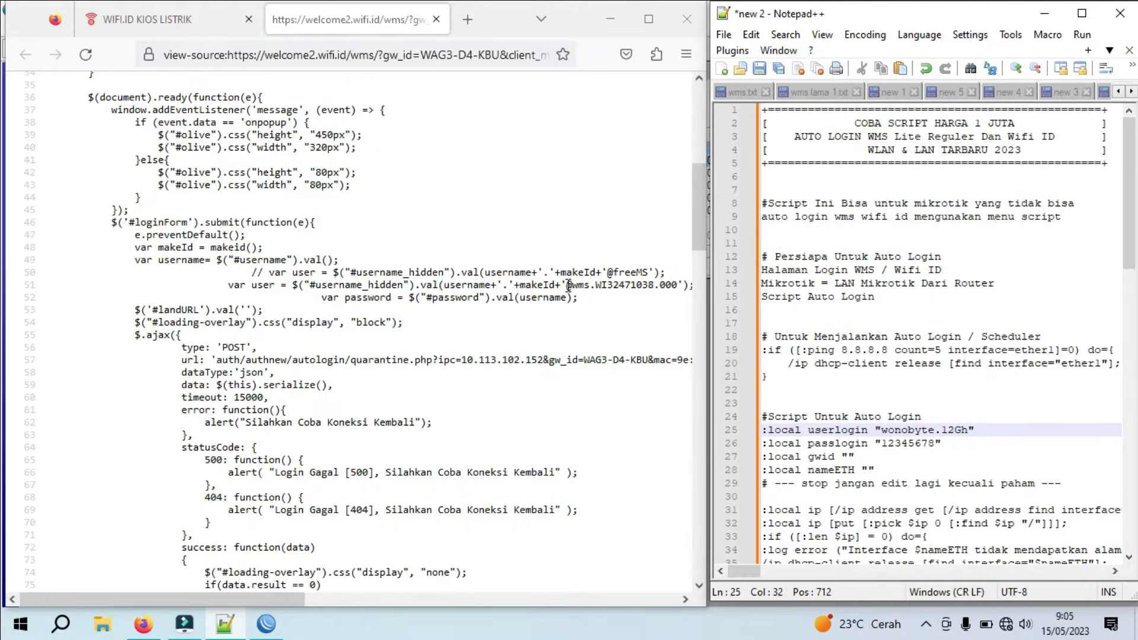
pyautogui.moveTo(568, 286); pyautogui.dragTo(676, 282)
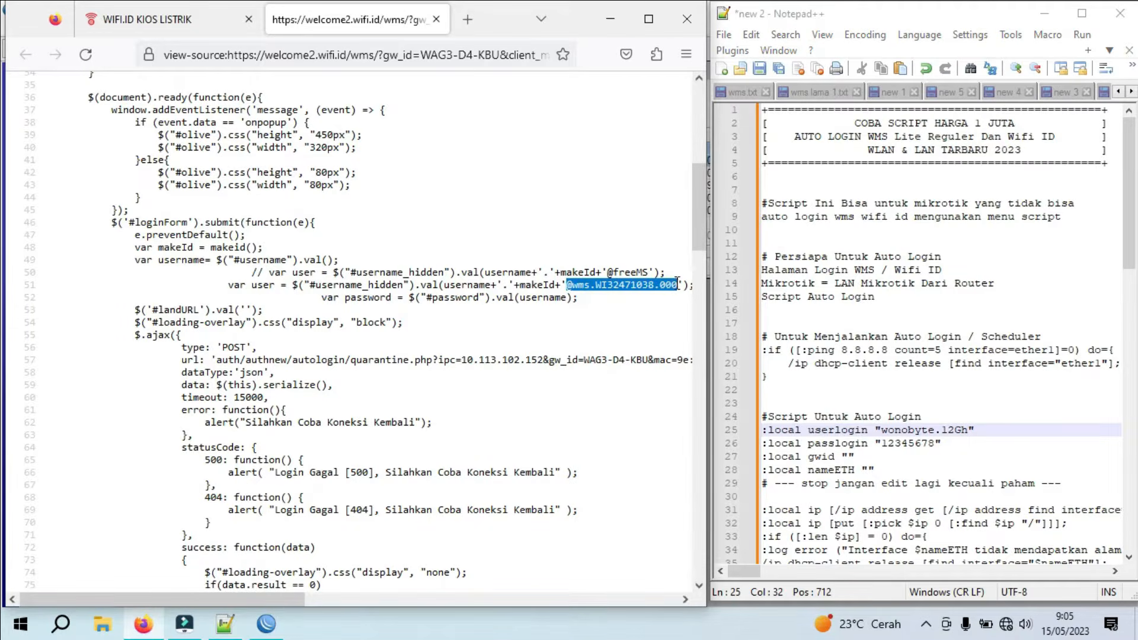
pyautogui.rightClick(670, 285)
pyautogui.click(708, 381)
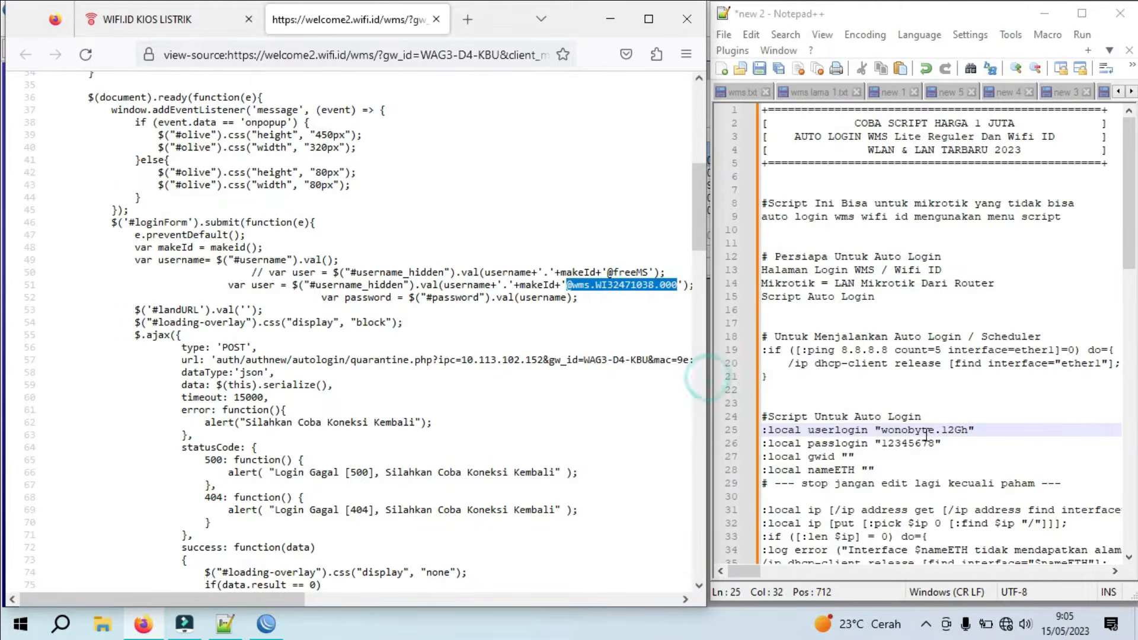
pyautogui.click(969, 431)
pyautogui.hotkey('ctrl', 'v')
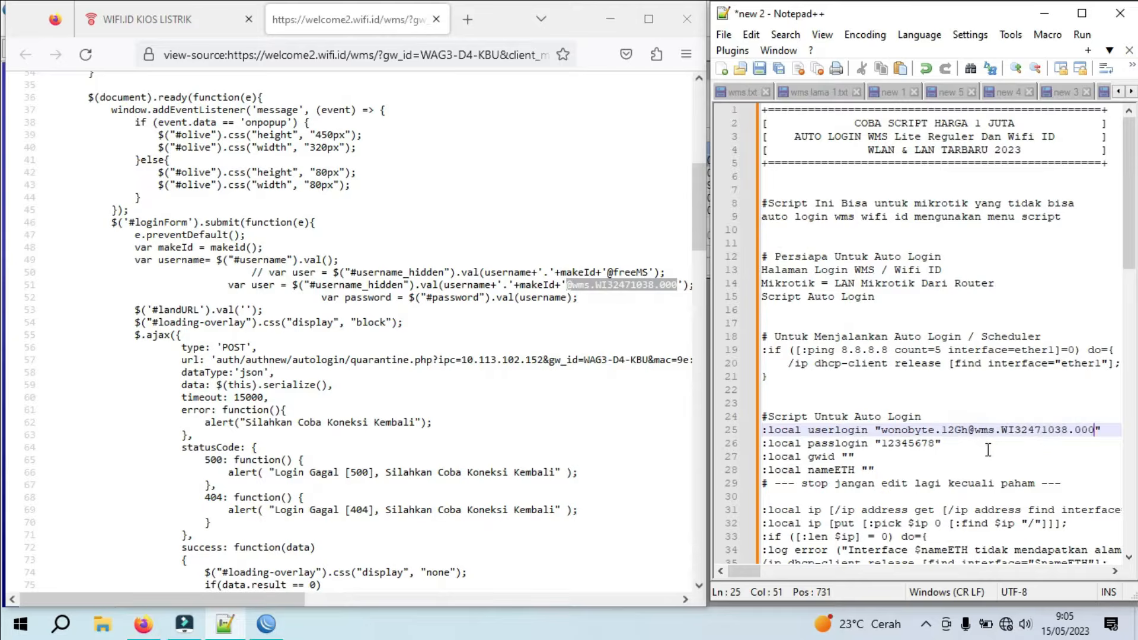
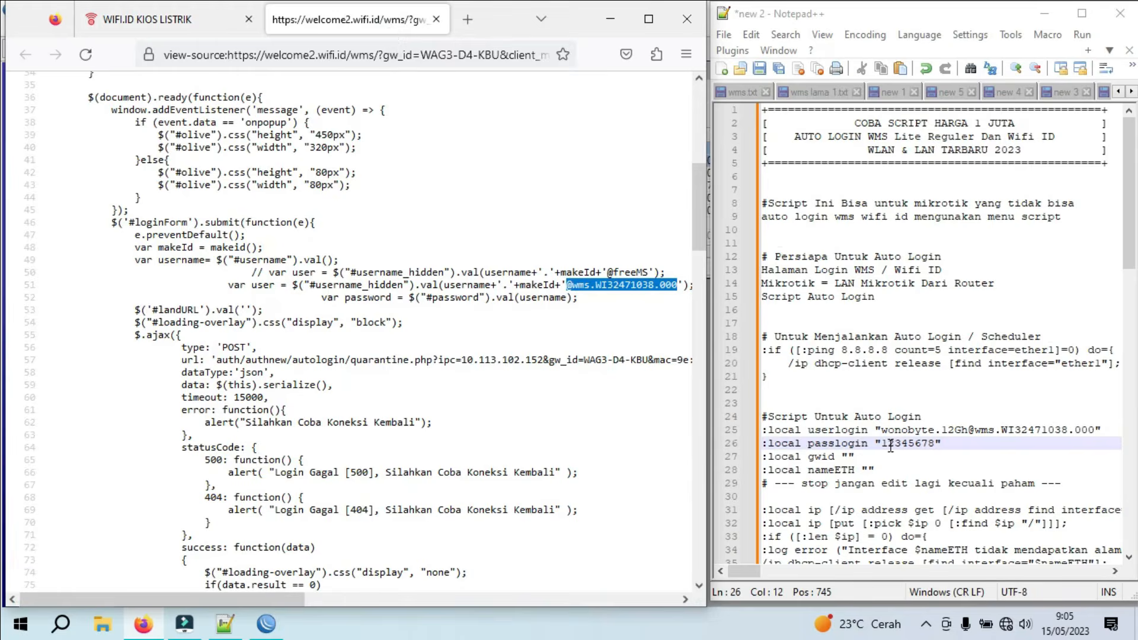
# - Replace the old passlogin value on line 26 with the login password
pyautogui.moveTo(884, 446); pyautogui.dragTo(931, 446)
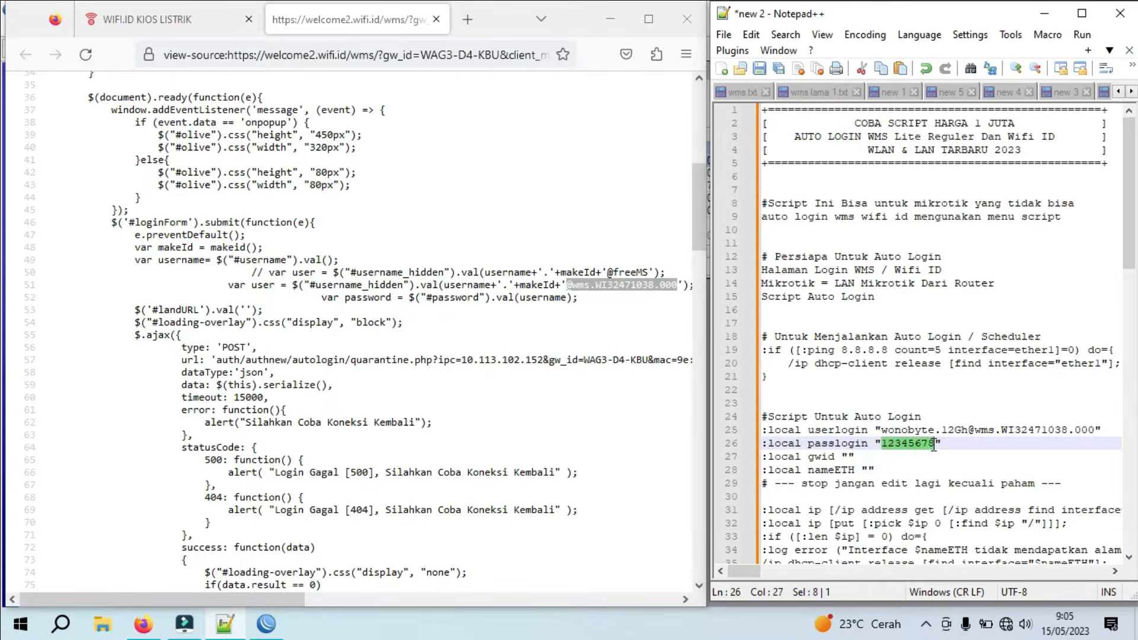
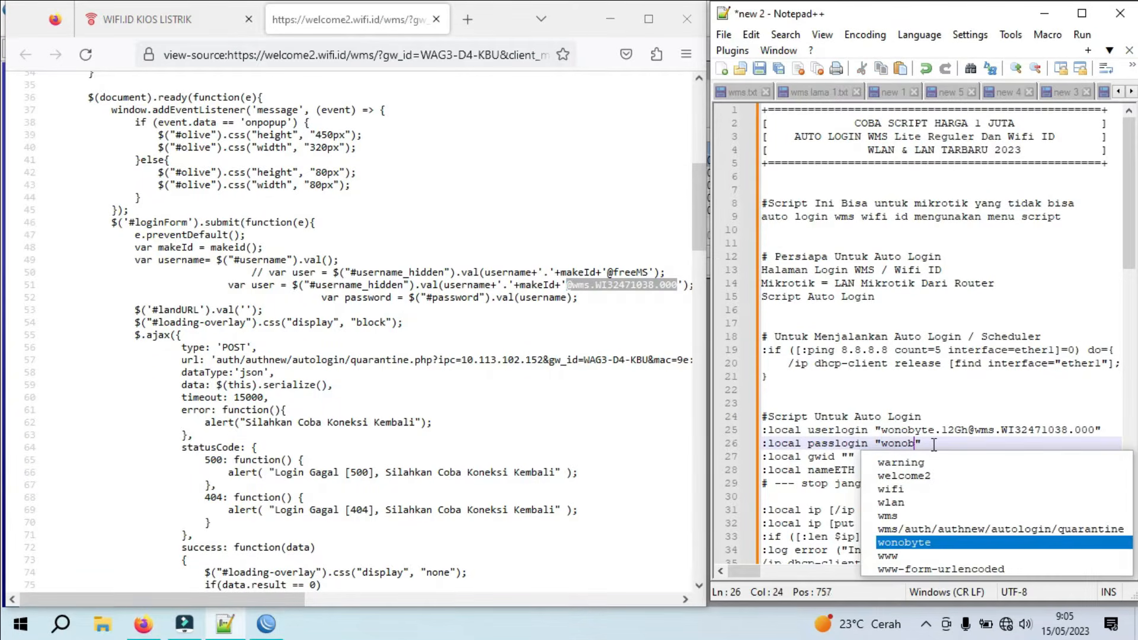
pyautogui.click(943, 431)
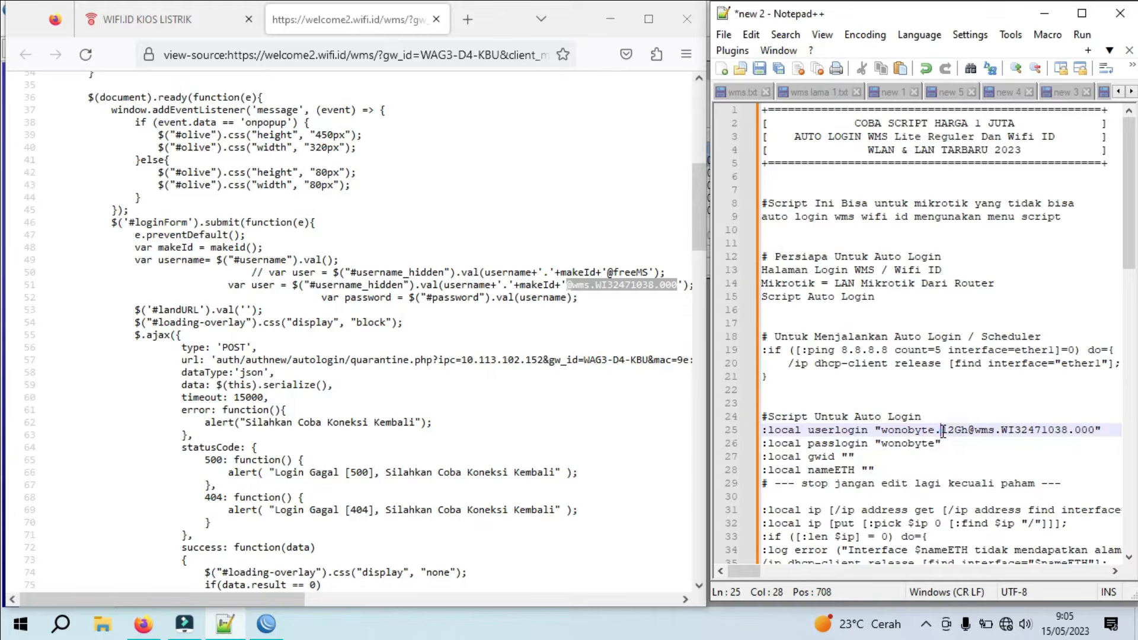
# - Copy gateway ID WAG3-D4-KBU from the Firefox source into the script's gwid value
pyautogui.click(847, 455)
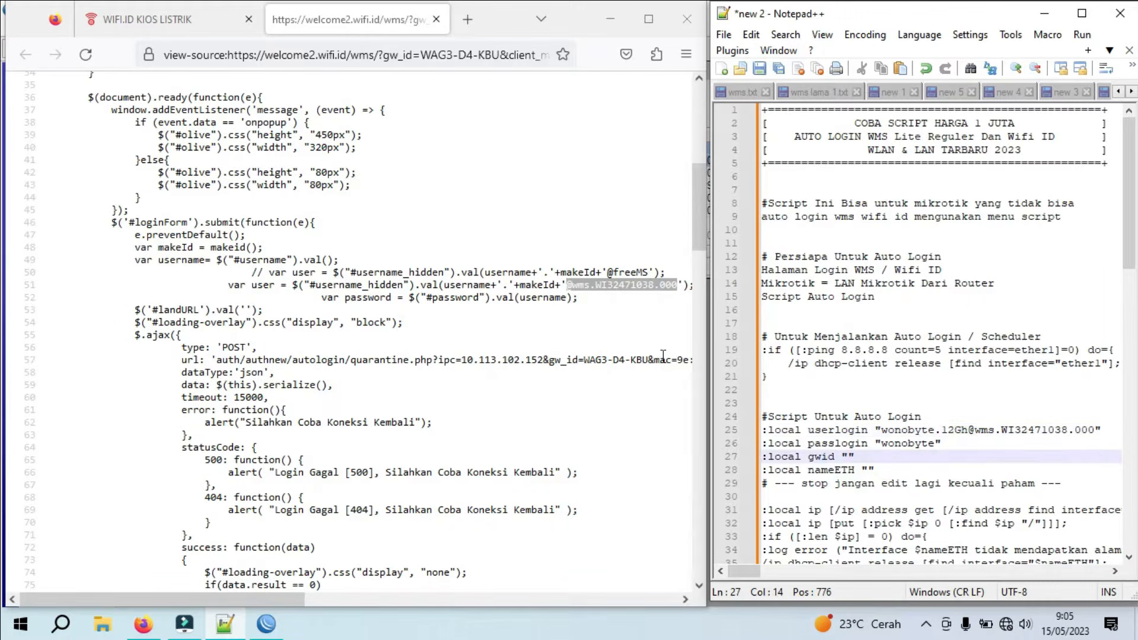
pyautogui.moveTo(583, 361); pyautogui.dragTo(645, 363)
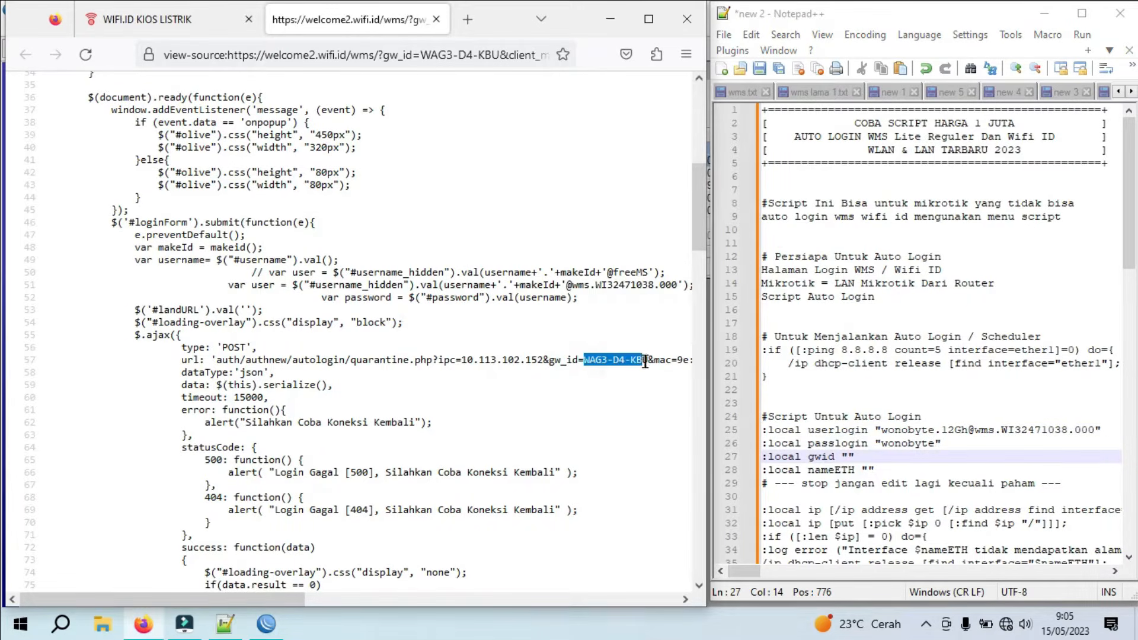
pyautogui.rightClick(646, 361)
pyautogui.click(692, 155)
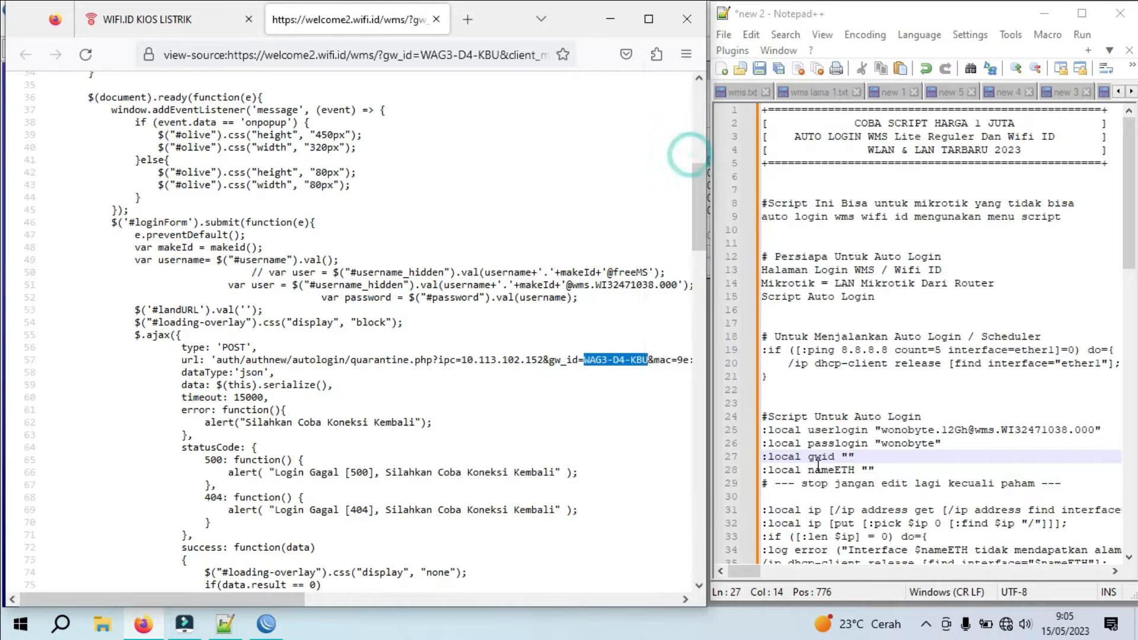
pyautogui.click(847, 458)
pyautogui.hotkey('ctrl', 'v')
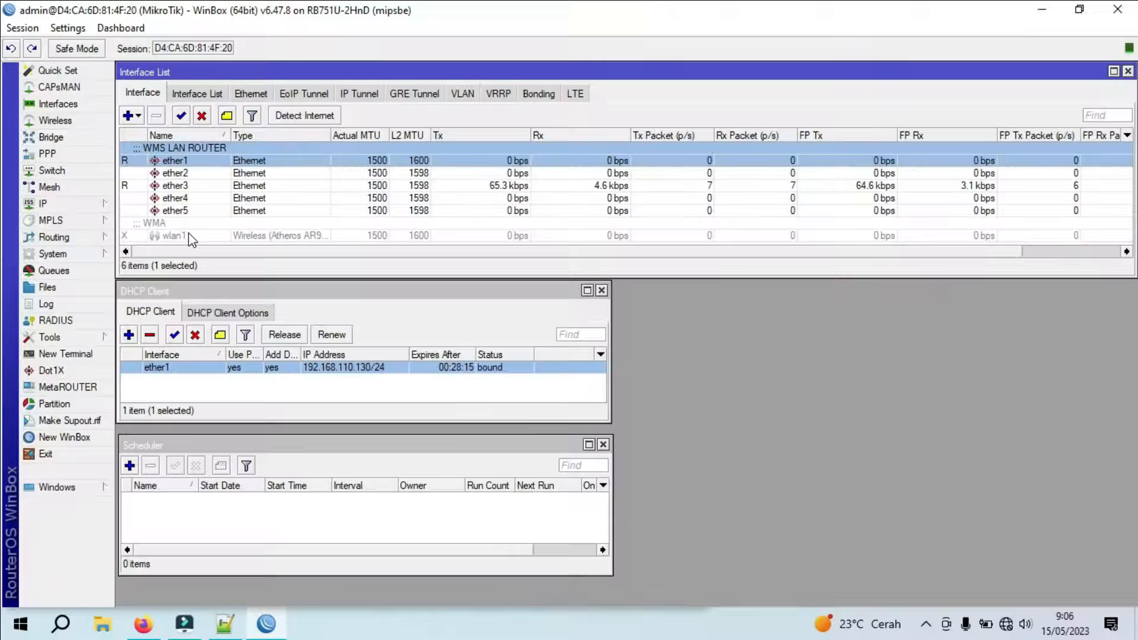
# - Set nameETH to wlan1 after checking the wireless interface name in WinBox
pyautogui.click(191, 237)
pyautogui.click(273, 633)
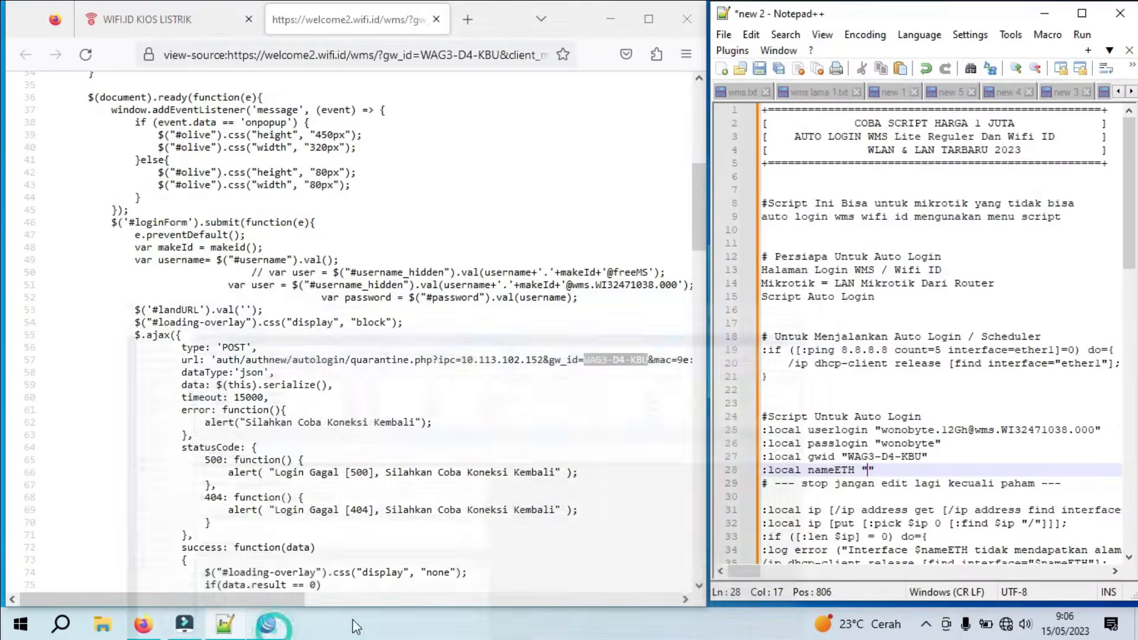
pyautogui.write('wlan1')
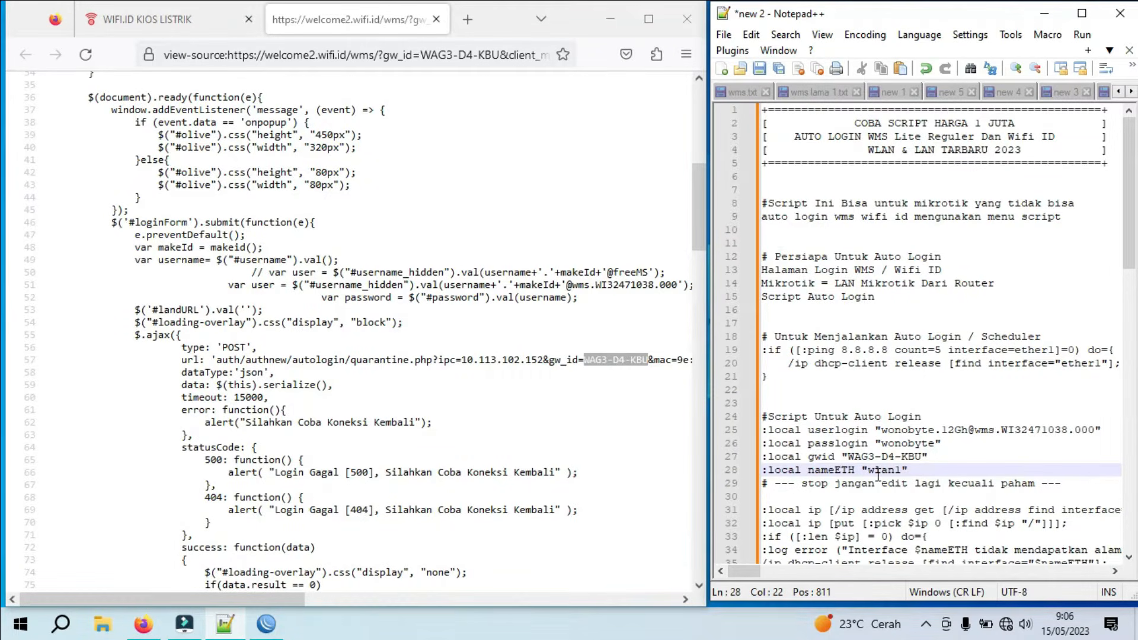
# - Change nameETH from wlan1 to ether1 after checking ether1 in WinBox's interface list
pyautogui.click(266, 624)
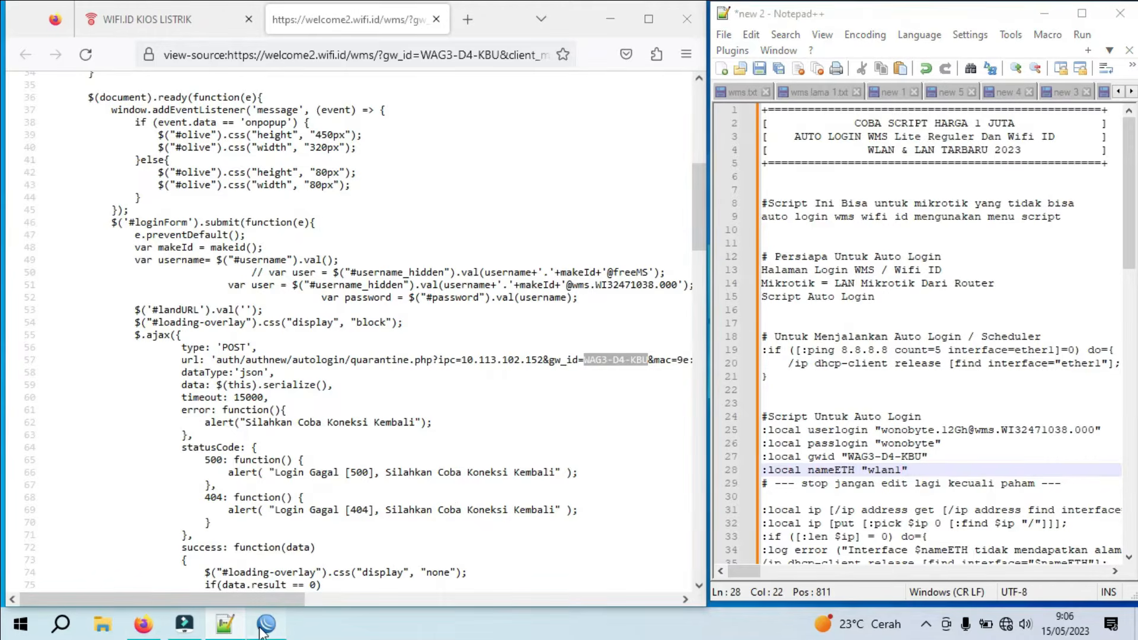
pyautogui.click(181, 159)
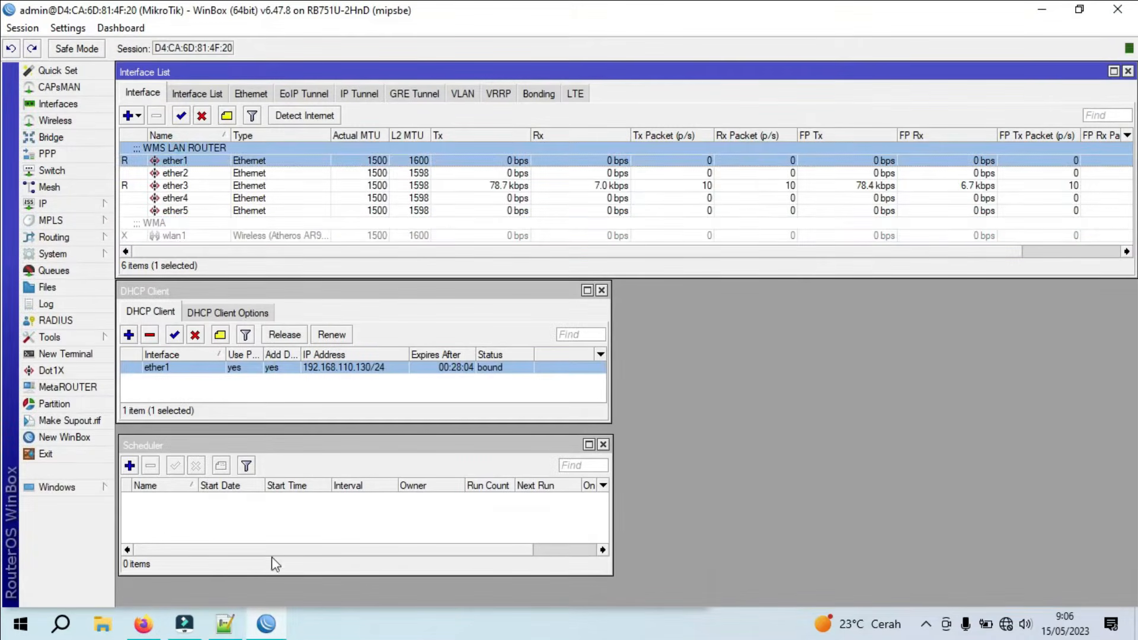
pyautogui.click(266, 624)
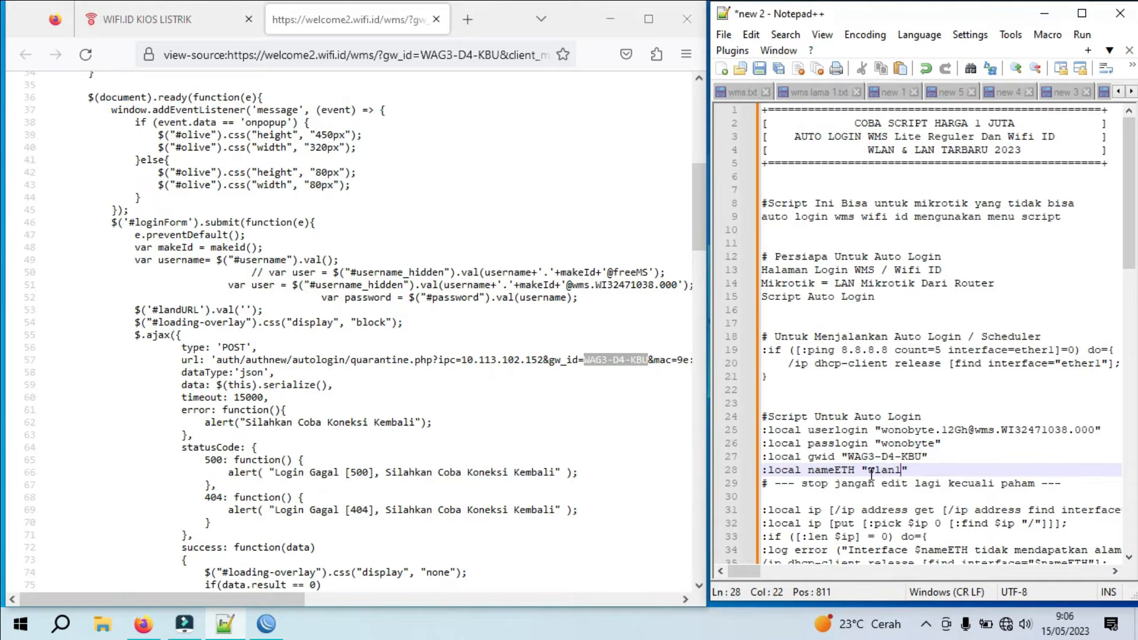
pyautogui.moveTo(869, 471); pyautogui.dragTo(900, 471)
pyautogui.write('ether')
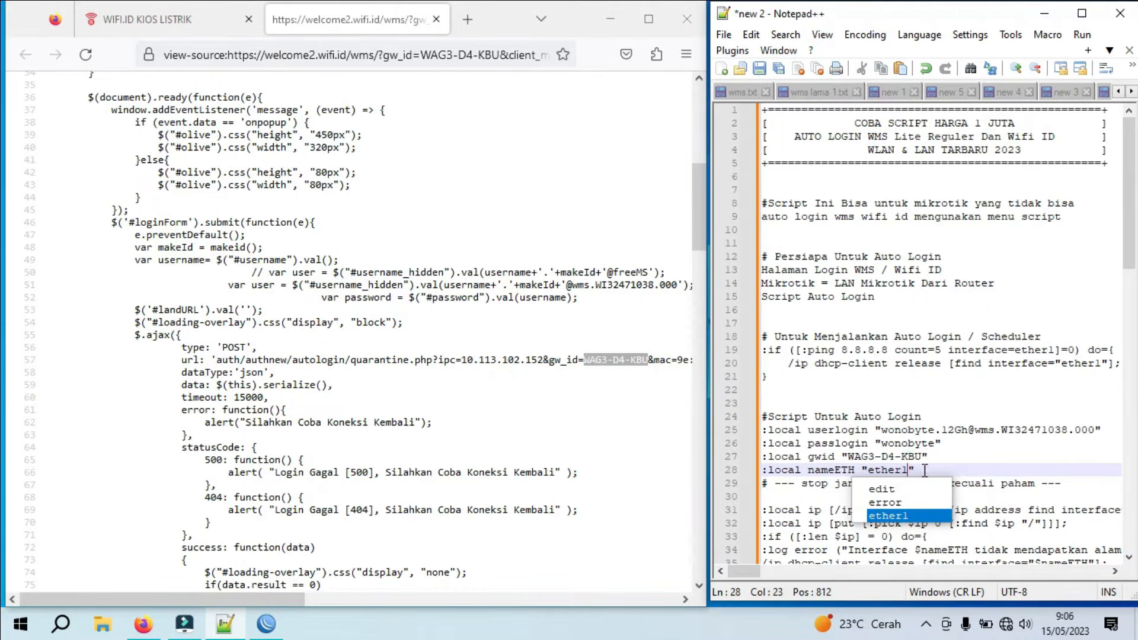
pyautogui.click(925, 471)
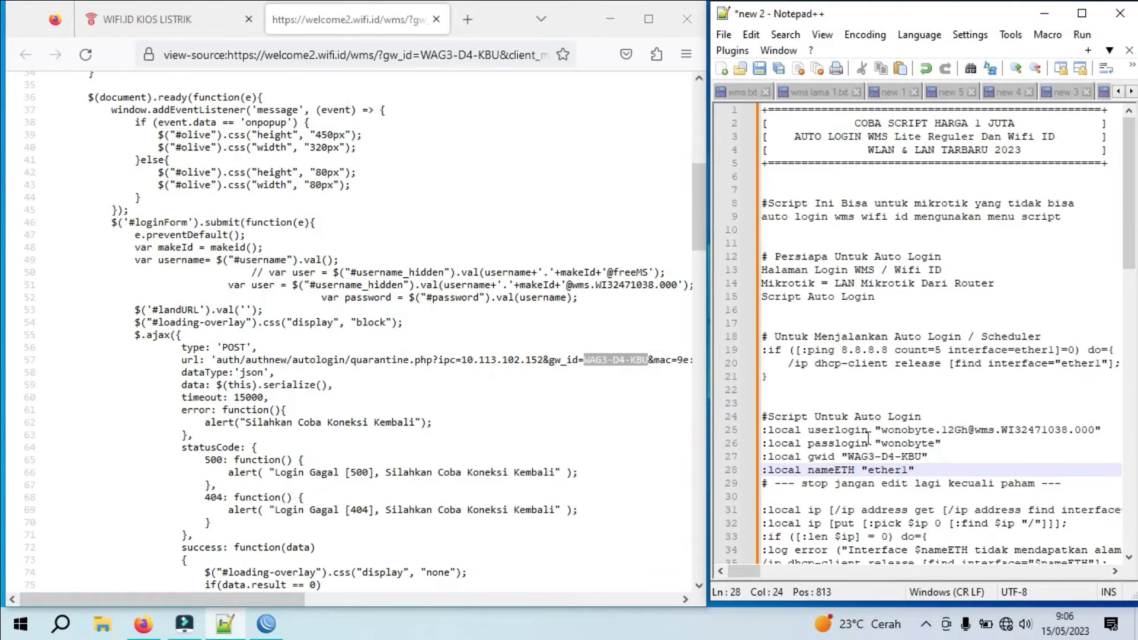
# - Copy the ping-check block on lines 19–21 of the script
pyautogui.moveTo(775, 377); pyautogui.dragTo(763, 350)
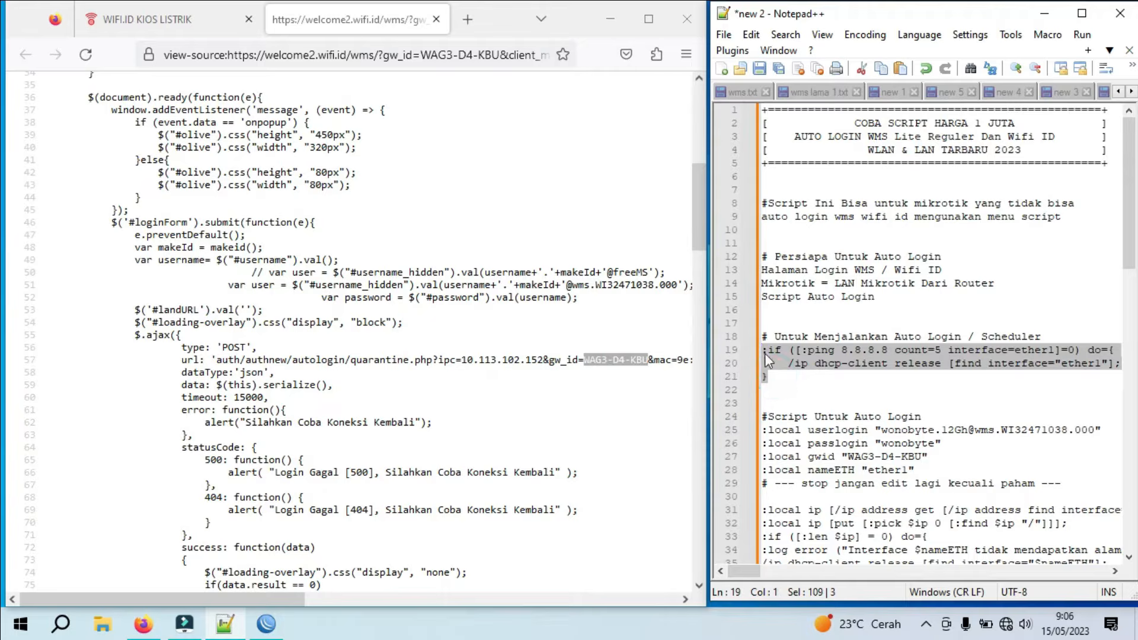
pyautogui.rightClick(807, 354)
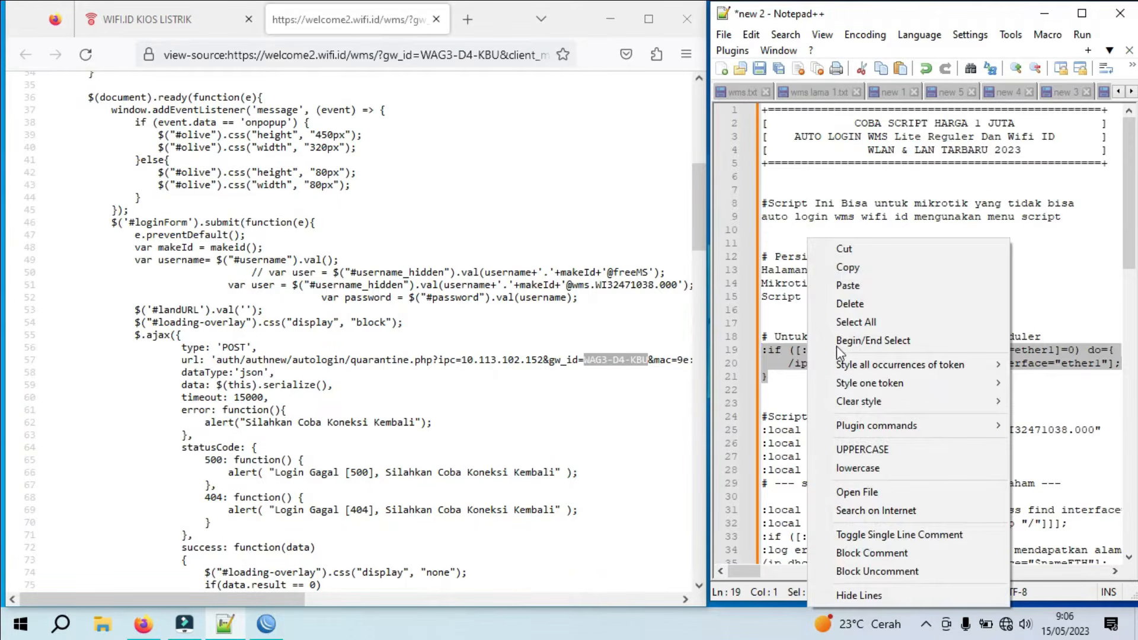
pyautogui.click(867, 268)
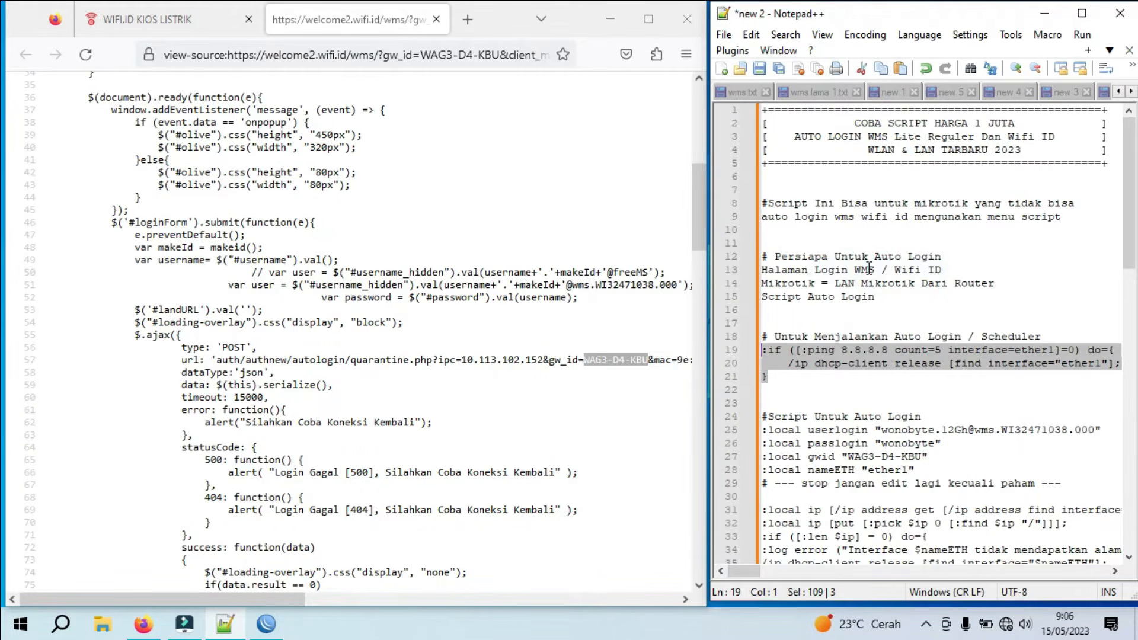
# - Add scheduler task 'AUTO WMS WIFI ID' running at startup every 00:01:00 with the pasted ping-check script
pyautogui.click(267, 628)
pyautogui.click(130, 468)
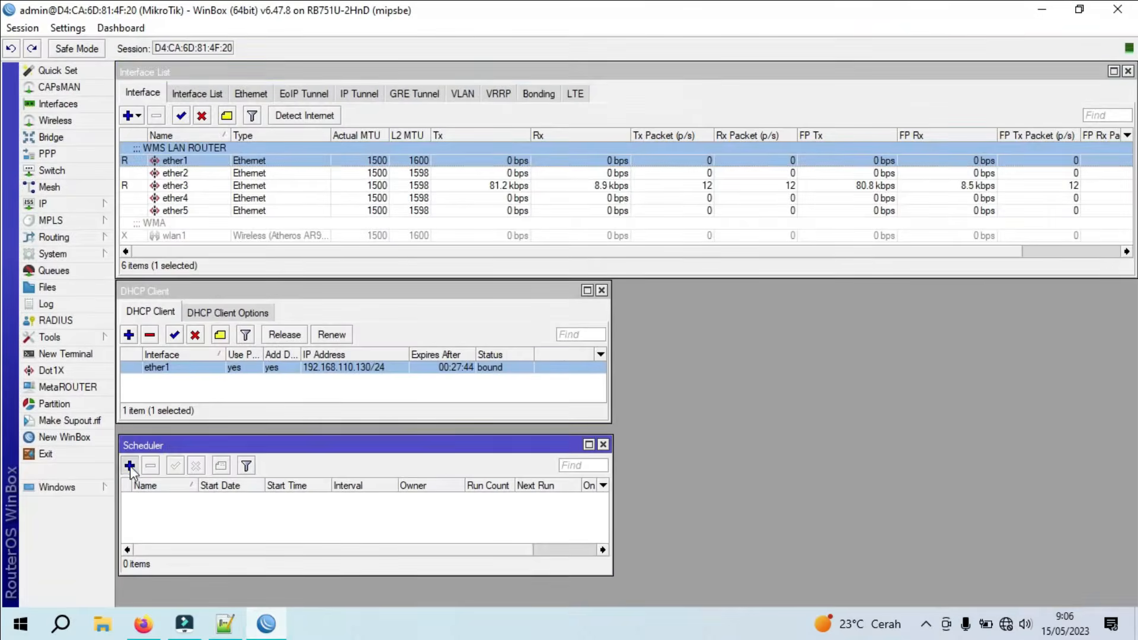
pyautogui.click(130, 466)
pyautogui.write('AUTO WMS')
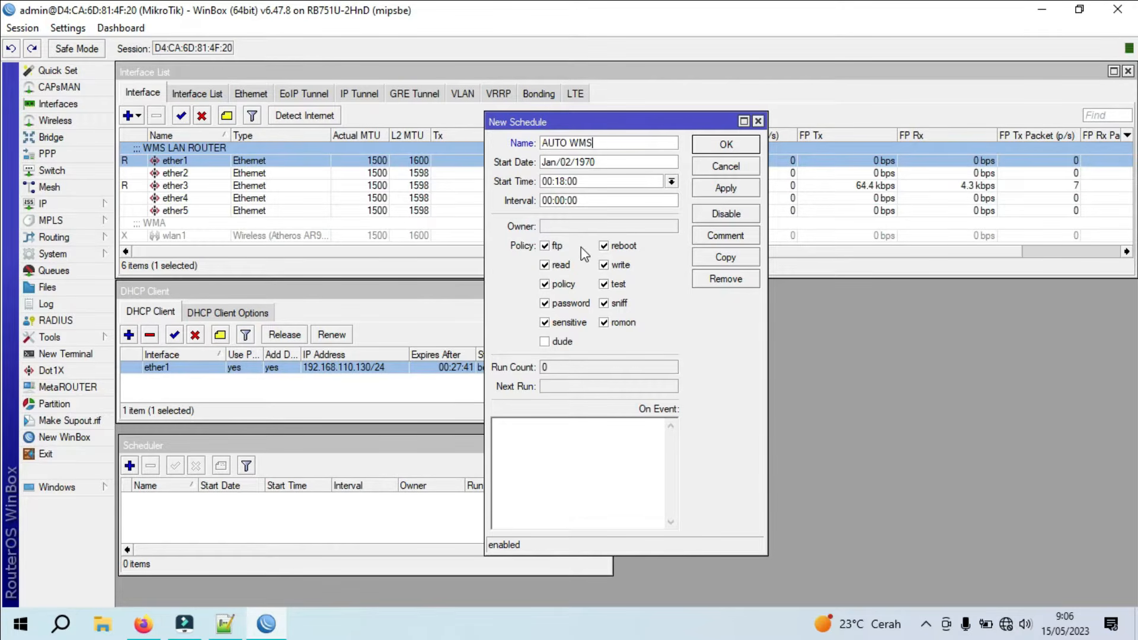
pyautogui.write(' WIFI ID')
pyautogui.click(672, 181)
pyautogui.click(610, 193)
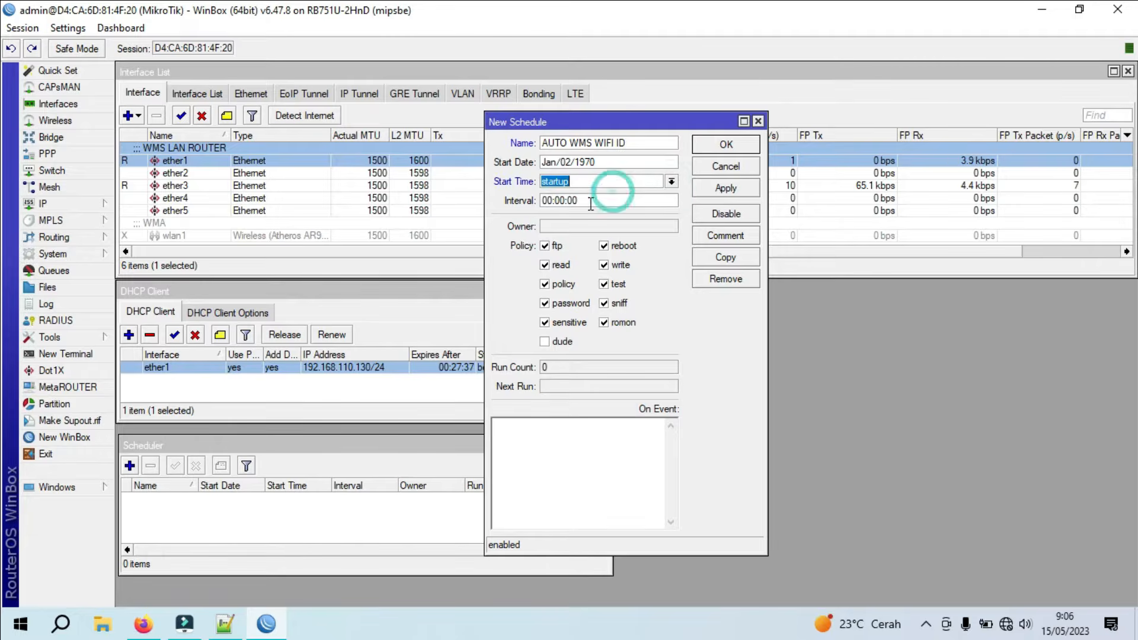
pyautogui.click(573, 200)
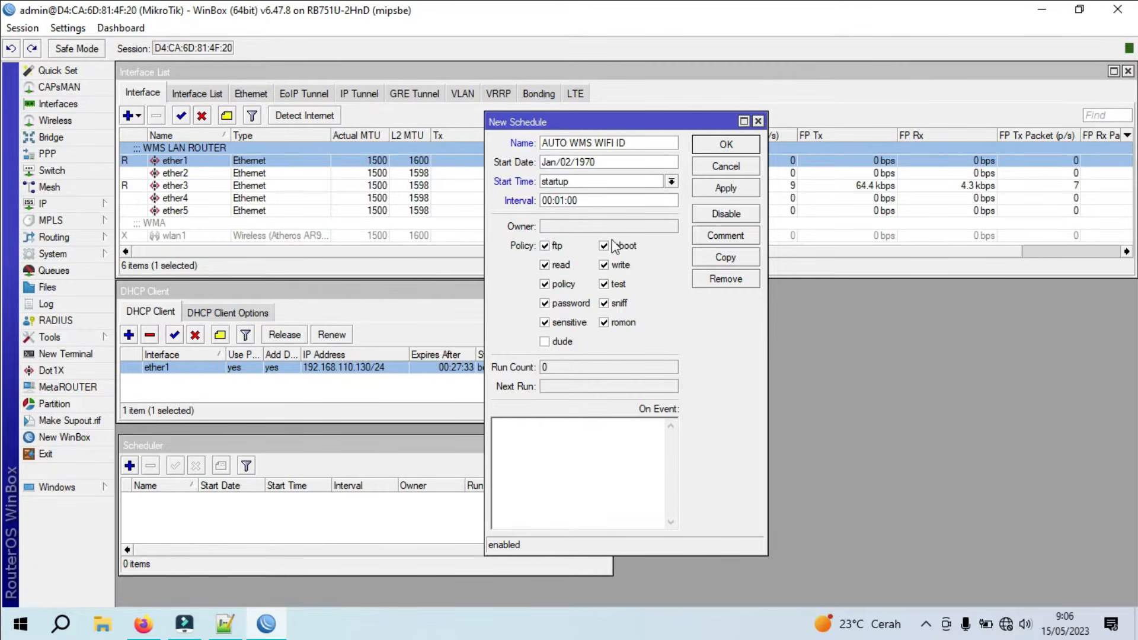
pyautogui.click(600, 452)
pyautogui.hotkey('ctrl', 'v')
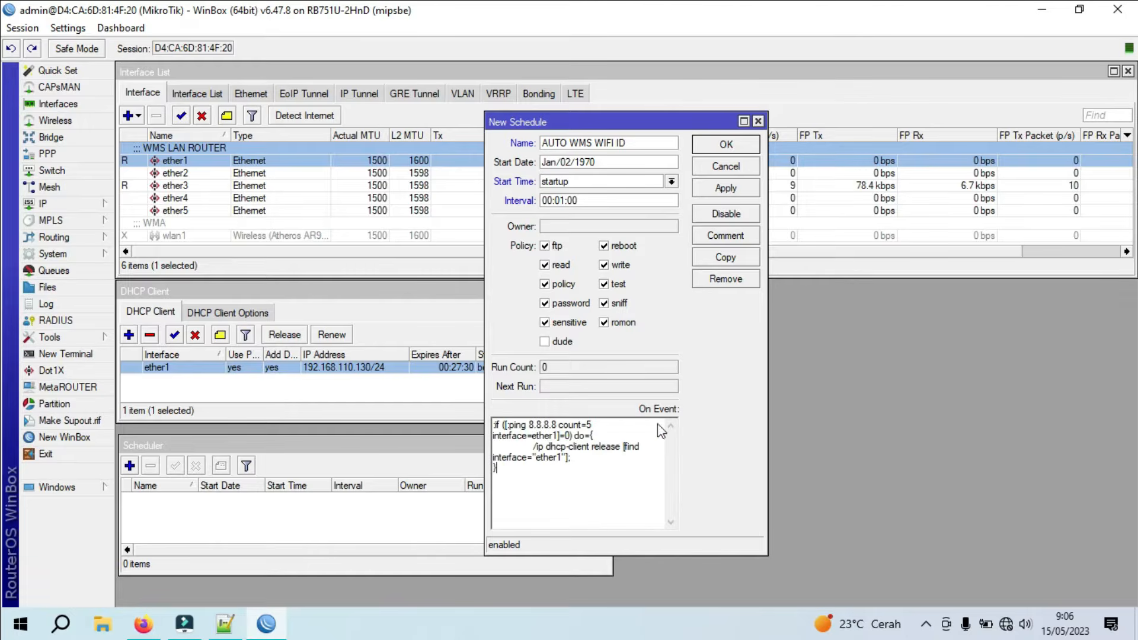
pyautogui.click(730, 150)
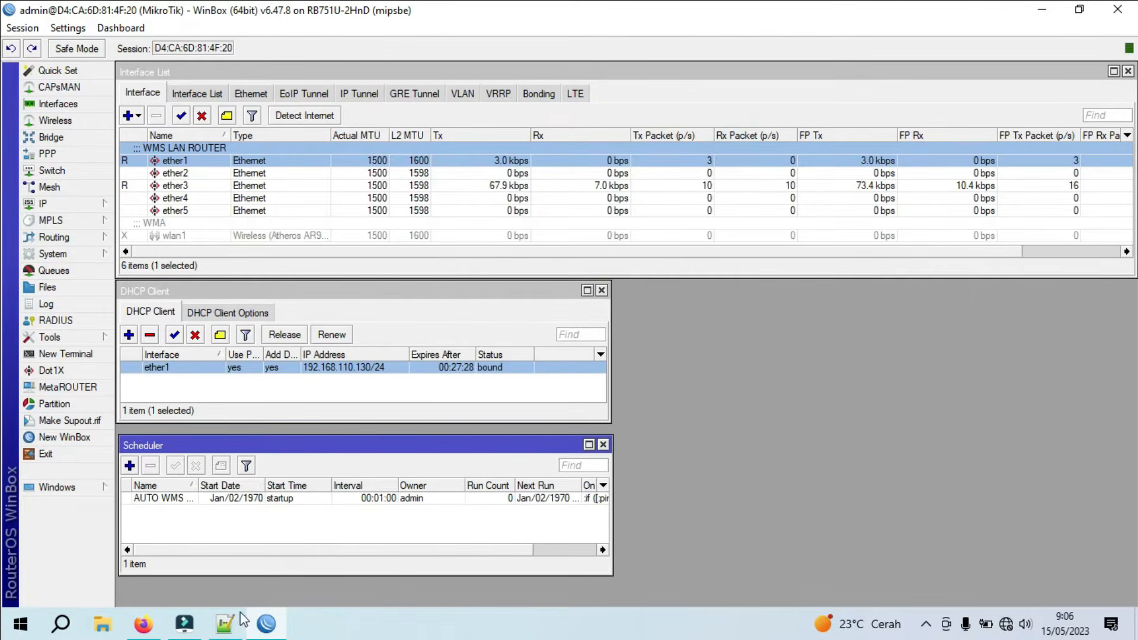
pyautogui.click(225, 623)
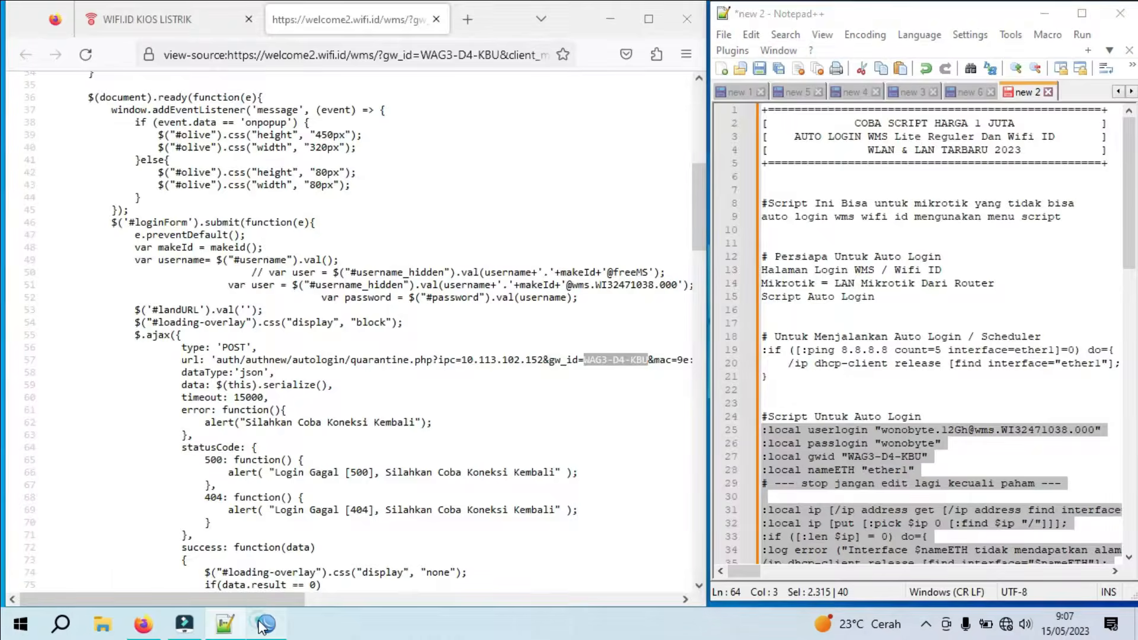
# - Paste the copied script into the ether1 DHCP client's Advanced Script field and save it
pyautogui.click(264, 624)
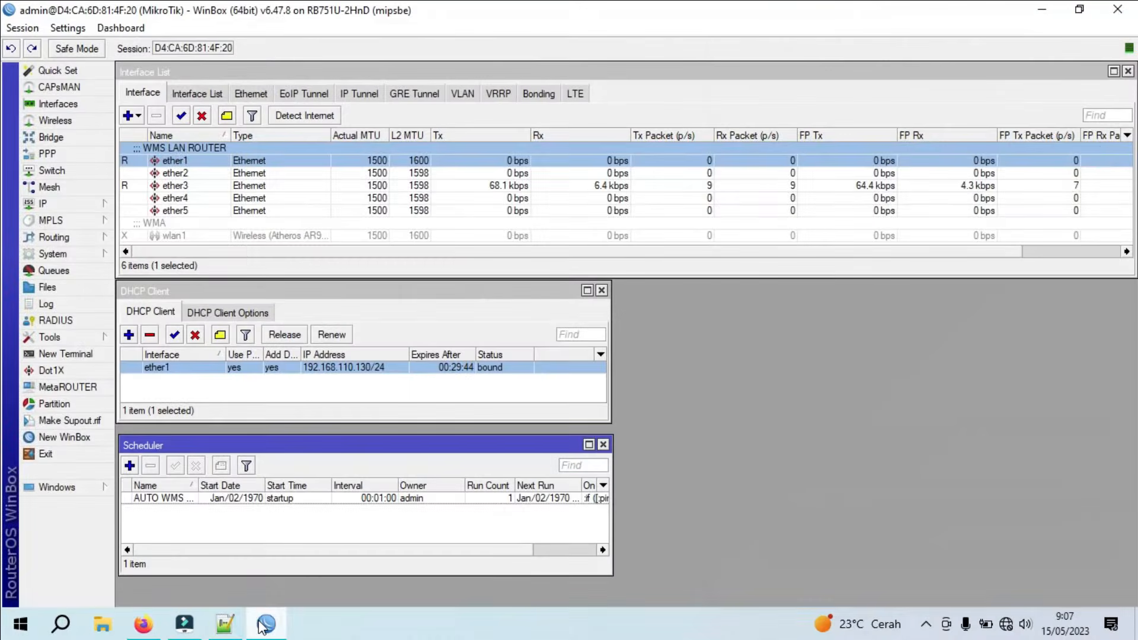
pyautogui.doubleClick(322, 368)
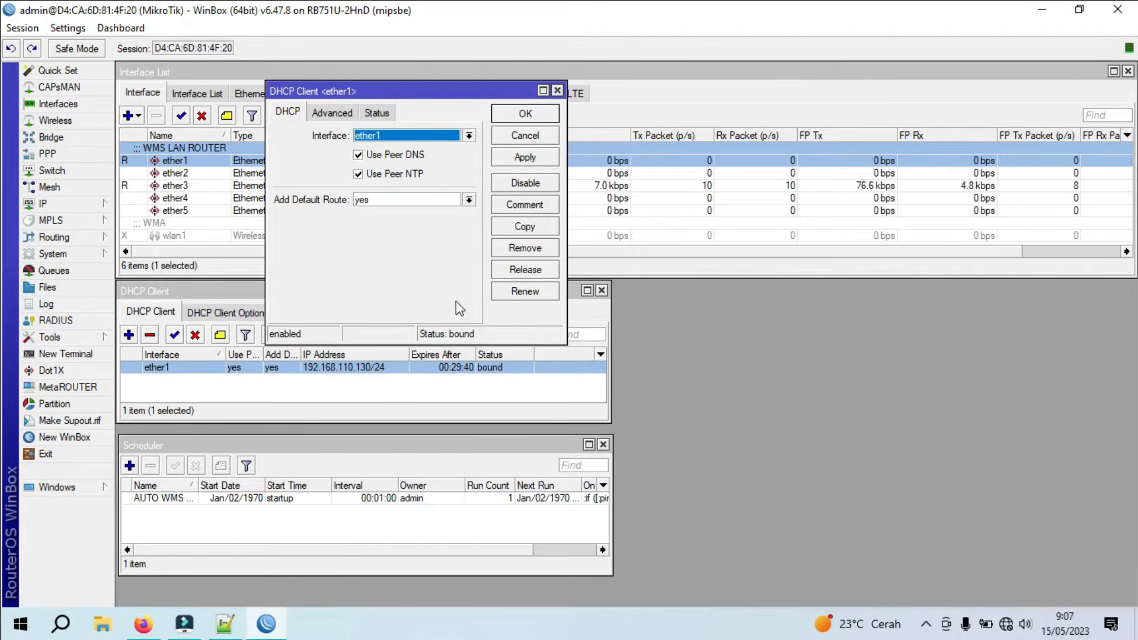
pyautogui.click(330, 114)
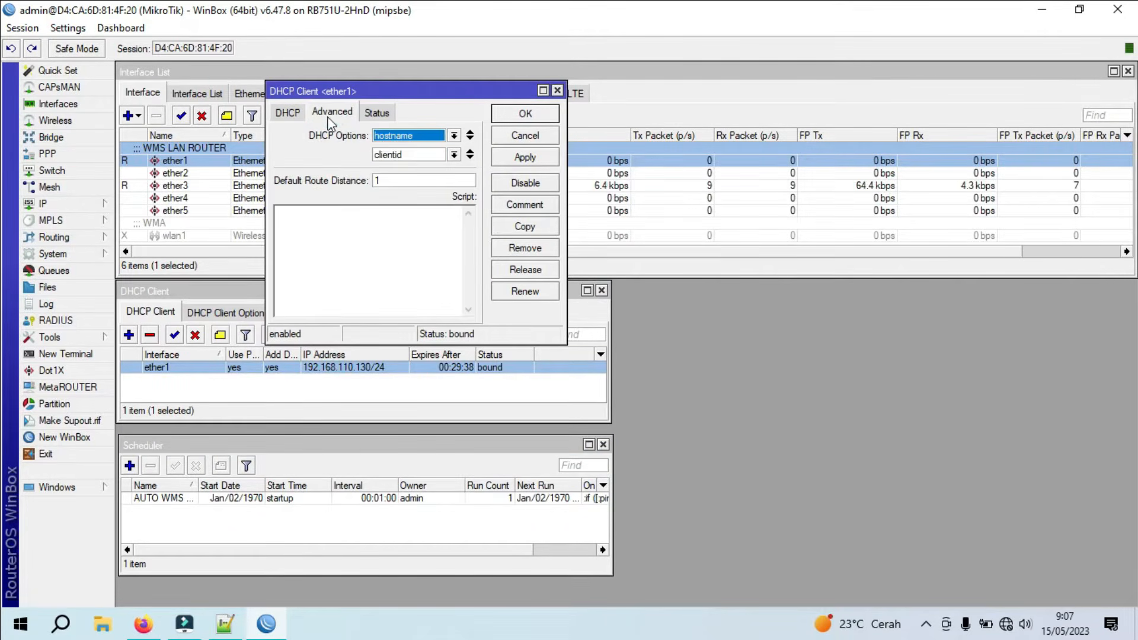
pyautogui.click(338, 250)
pyautogui.rightClick(335, 243)
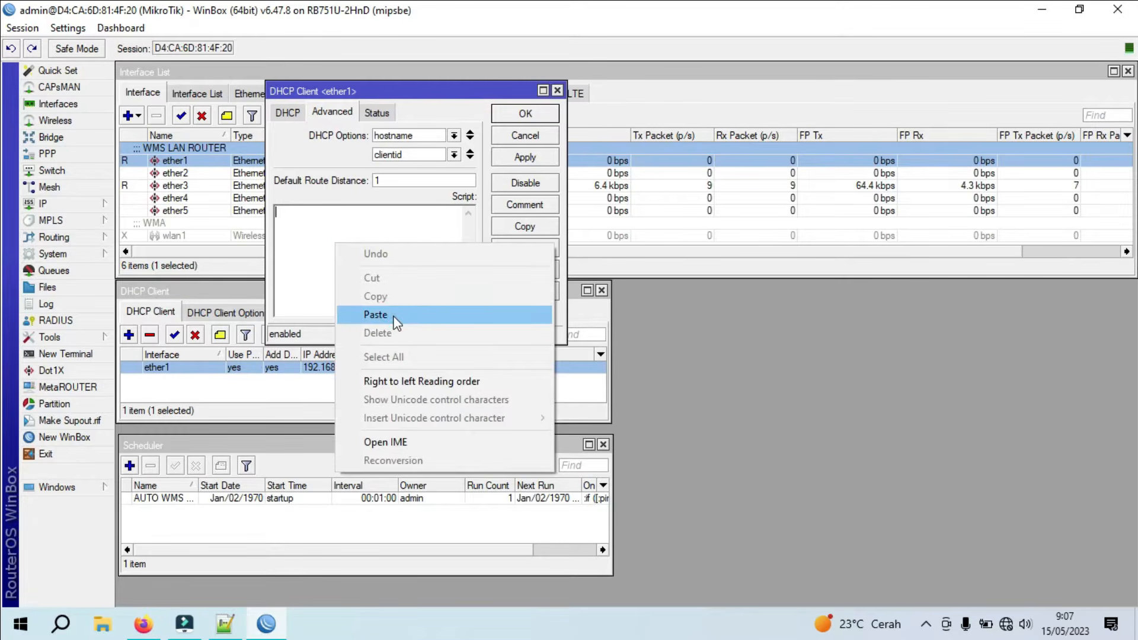
pyautogui.click(376, 315)
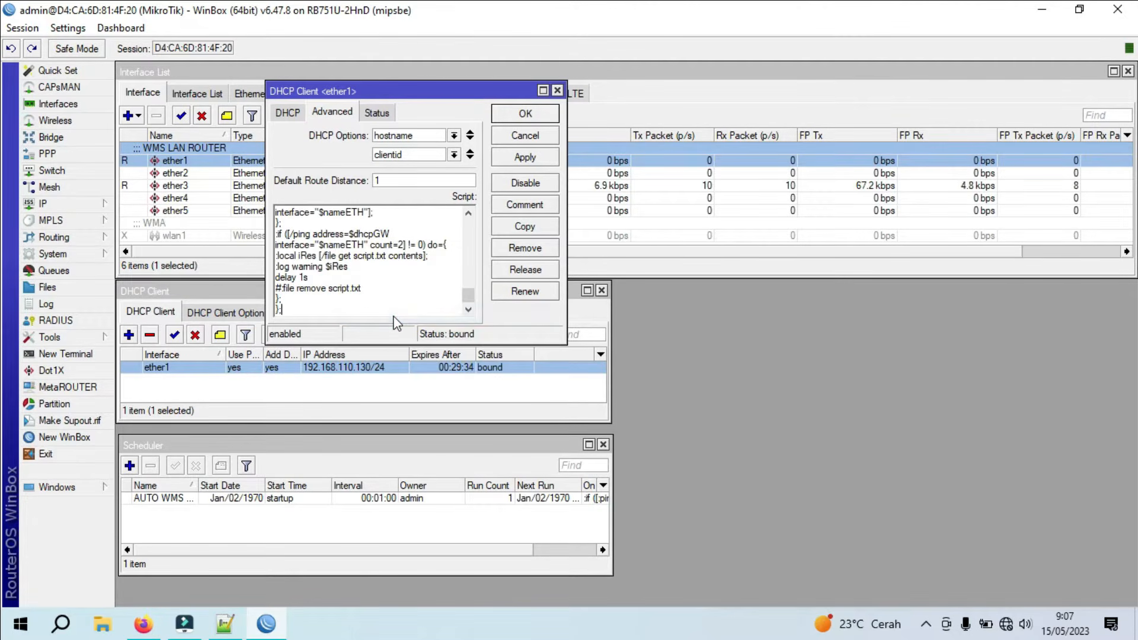
pyautogui.click(529, 113)
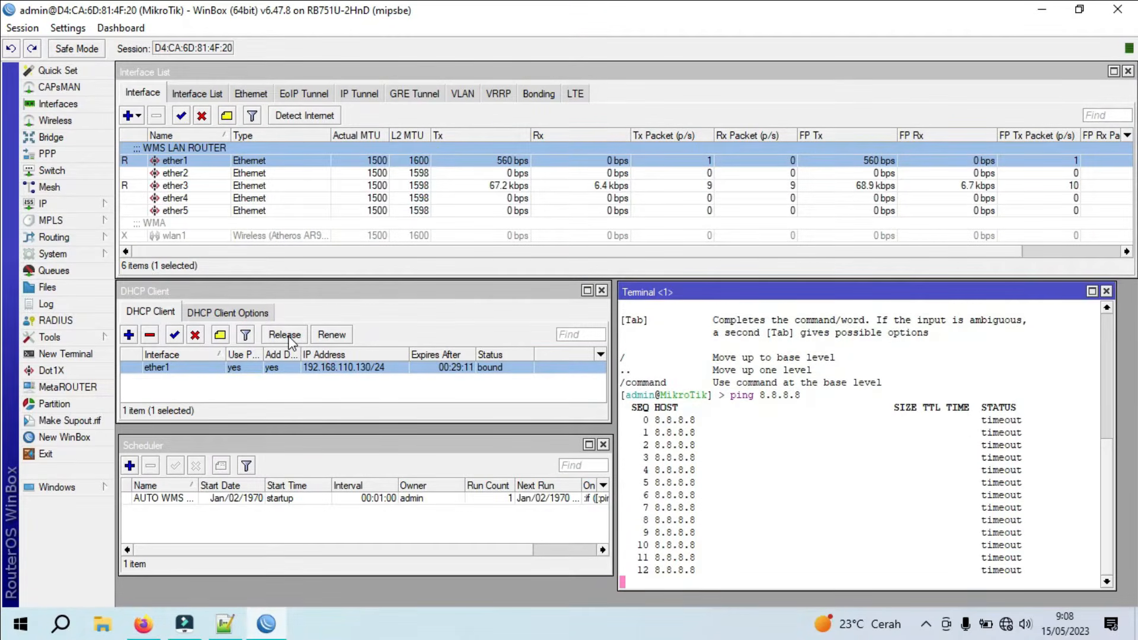
# - Release ether1's DHCP lease to re-trigger the login script
pyautogui.click(290, 337)
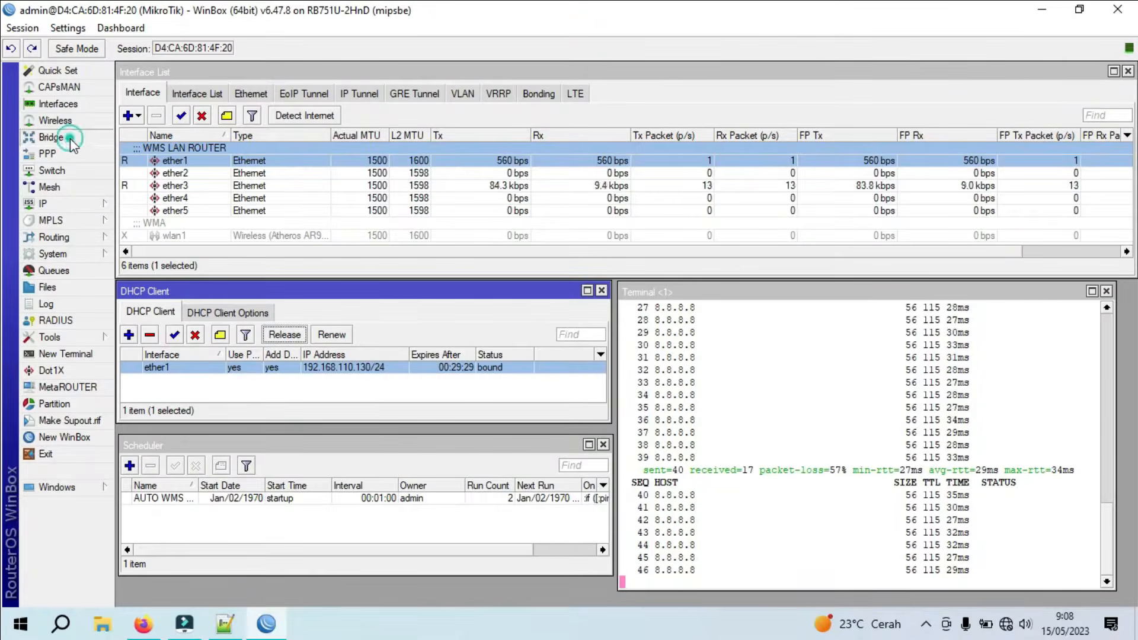
# - Create a bridge named JaringanLokal and close the Bridge window
pyautogui.click(51, 137)
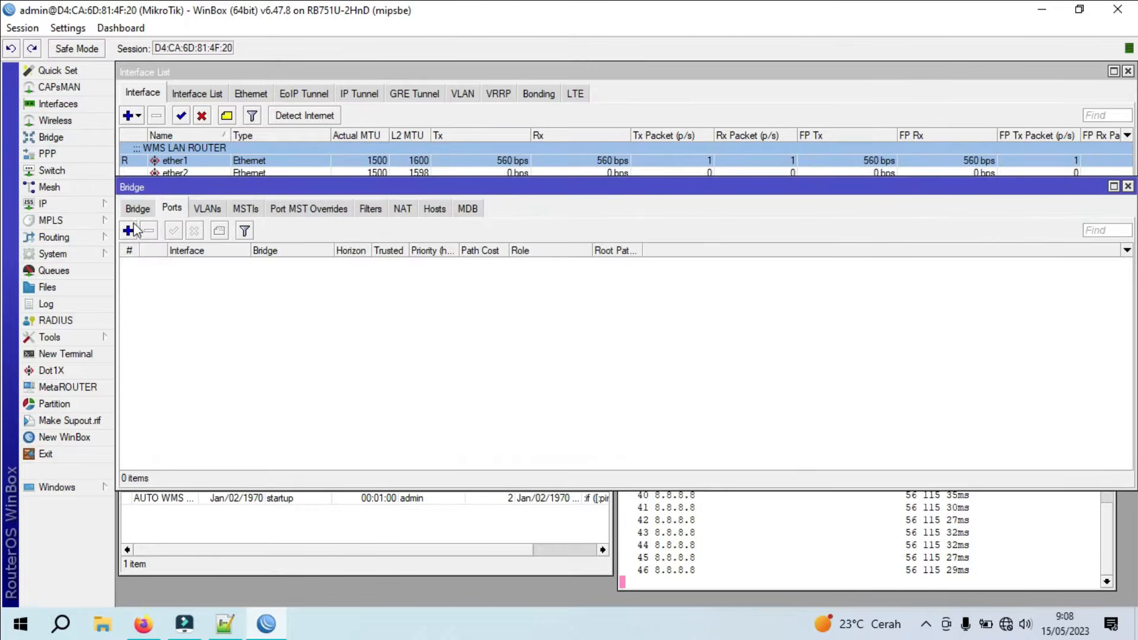
pyautogui.click(134, 211)
pyautogui.click(127, 231)
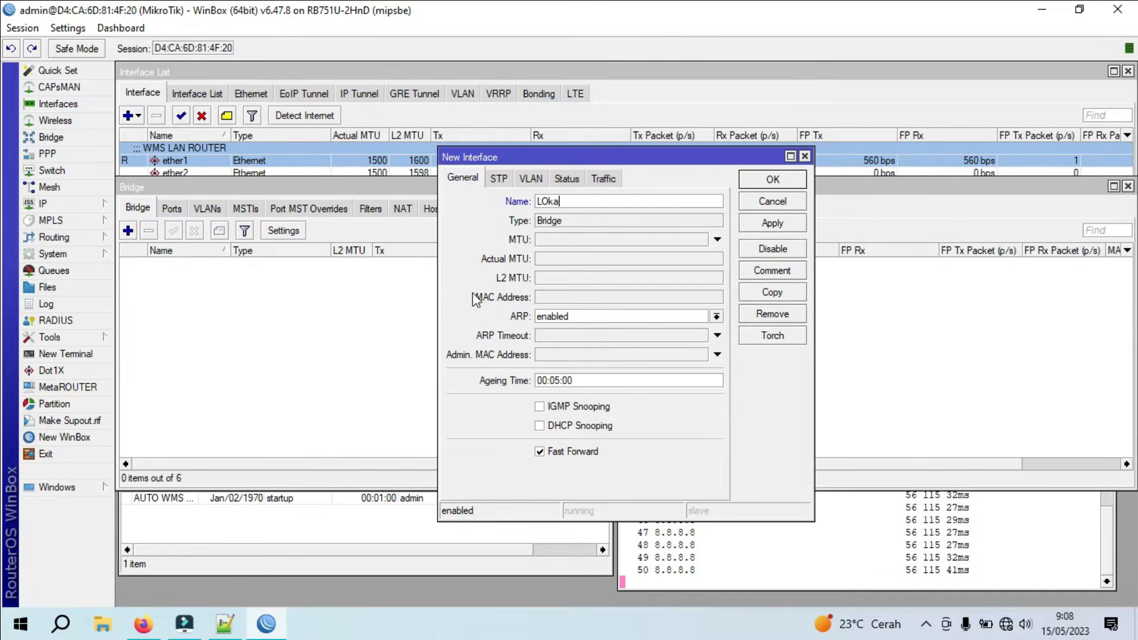
pyautogui.press('BackSpace')
pyautogui.press('BackSpace')
pyautogui.press('BackSpace')
pyautogui.write('Ja')
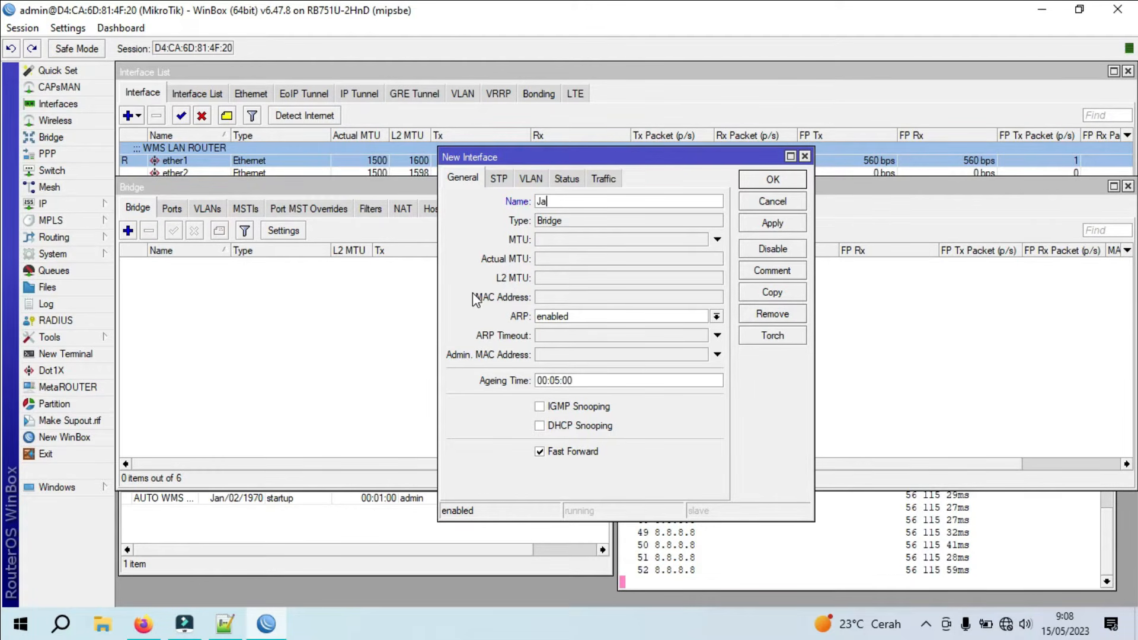
pyautogui.write('nLk')
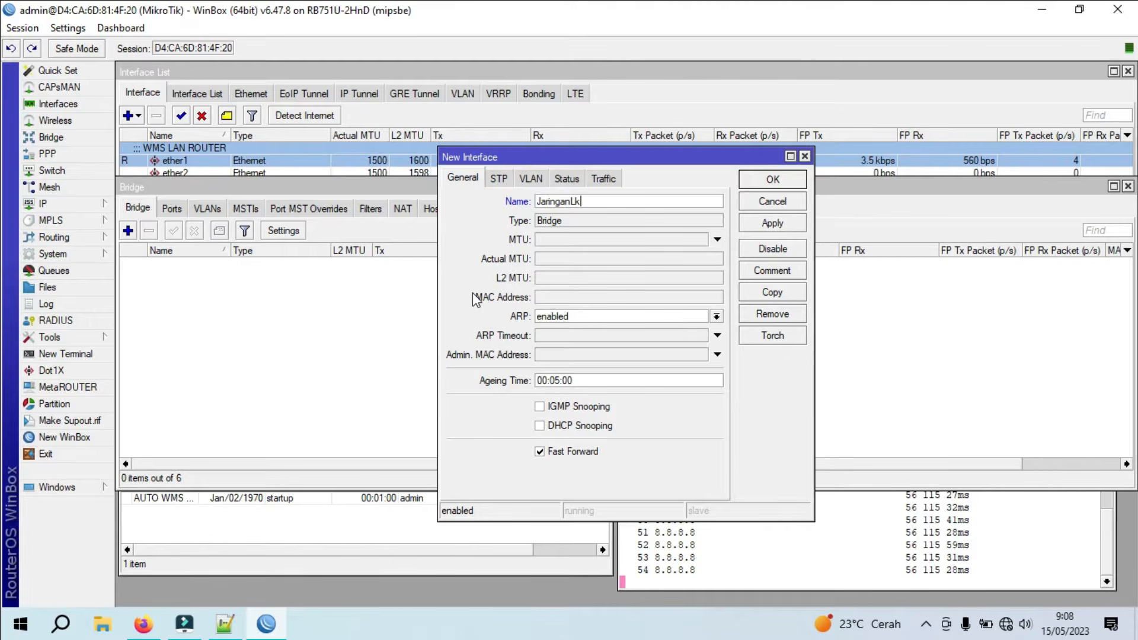
pyautogui.press('BackSpace')
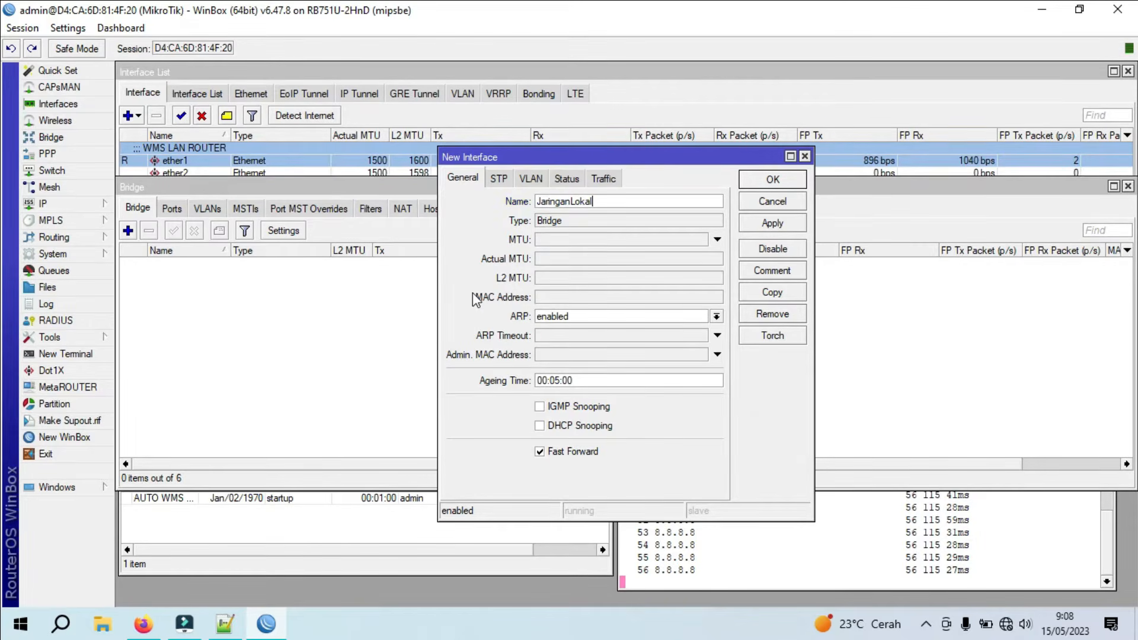
pyautogui.write('okal')
pyautogui.press('Return')
pyautogui.click(1126, 187)
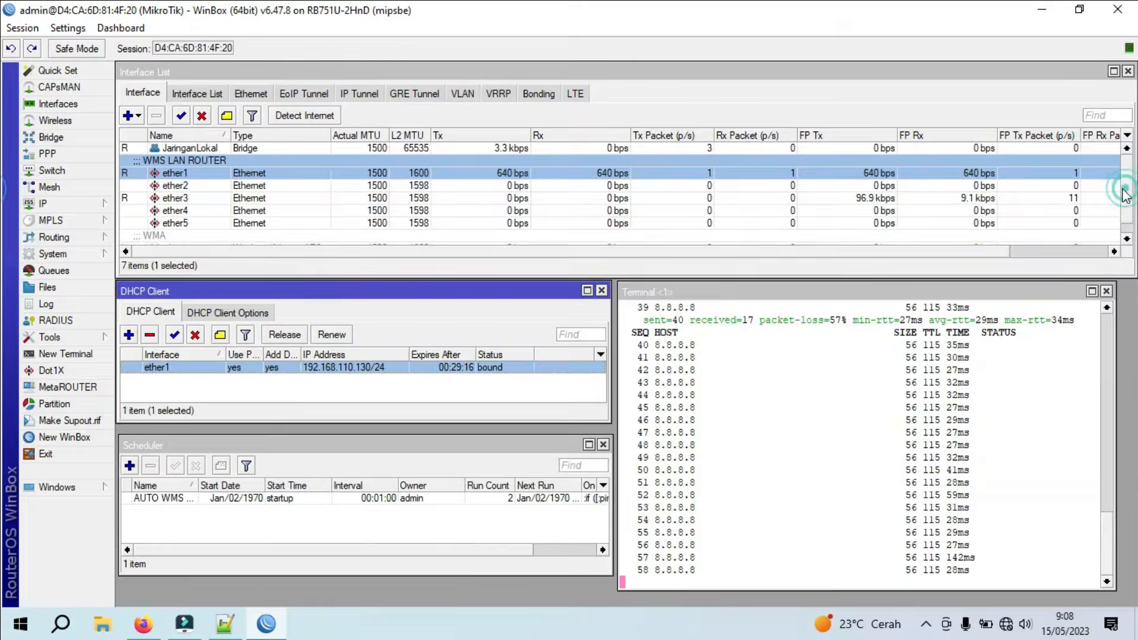
# - Add IP address 192.168.0.1/24 on the JaringanLokal interface and close the address list
pyautogui.click(80, 205)
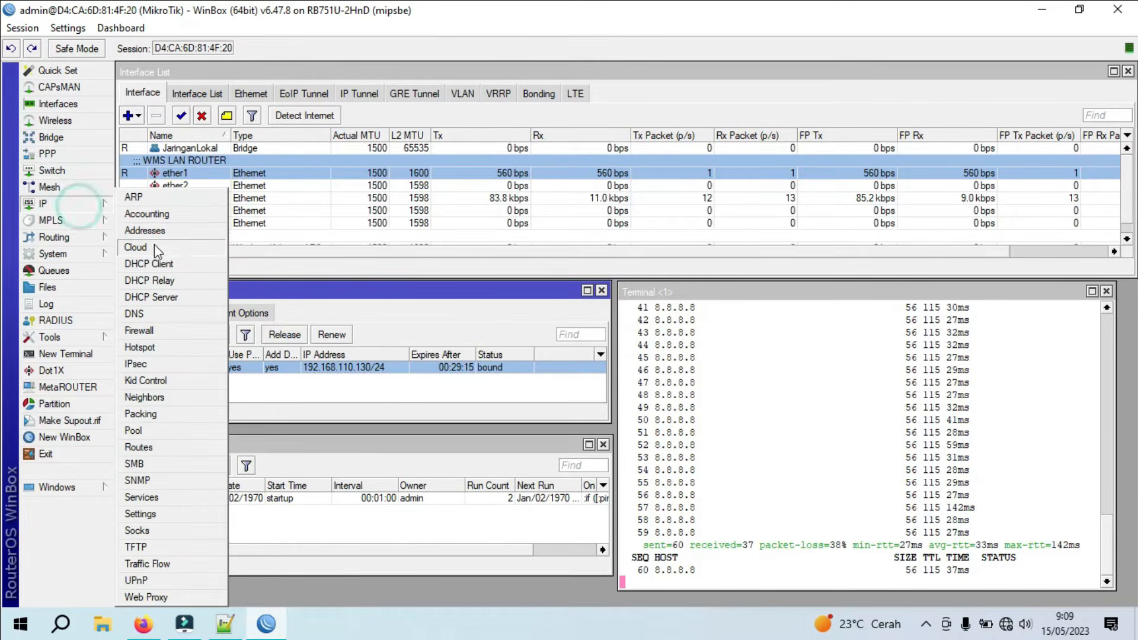
pyautogui.click(145, 230)
pyautogui.click(499, 220)
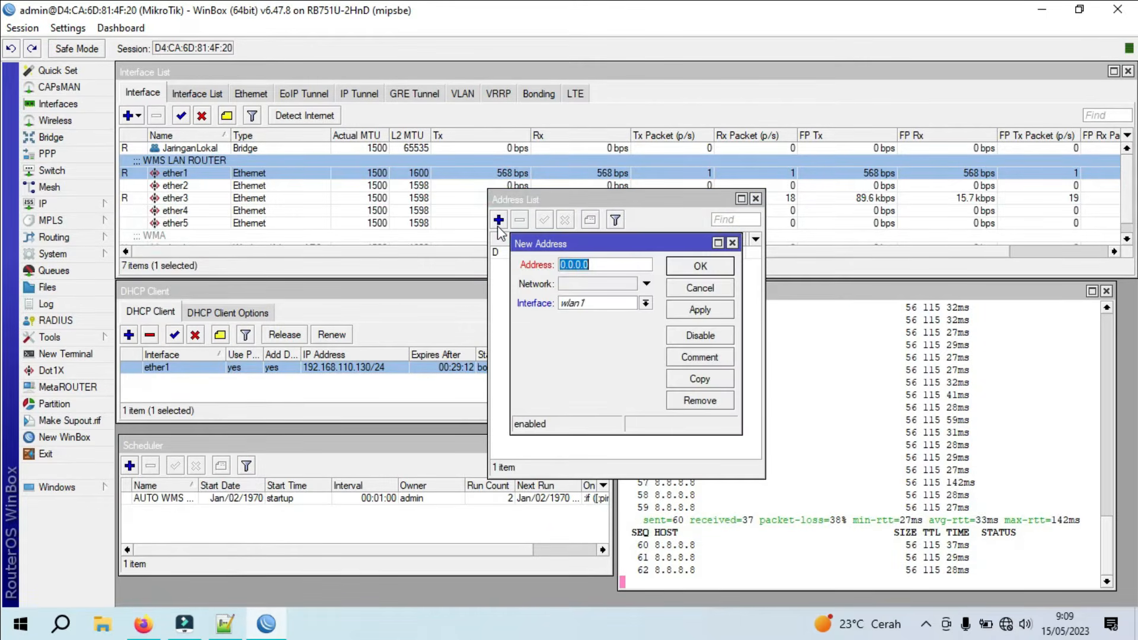
pyautogui.write('192.168.0')
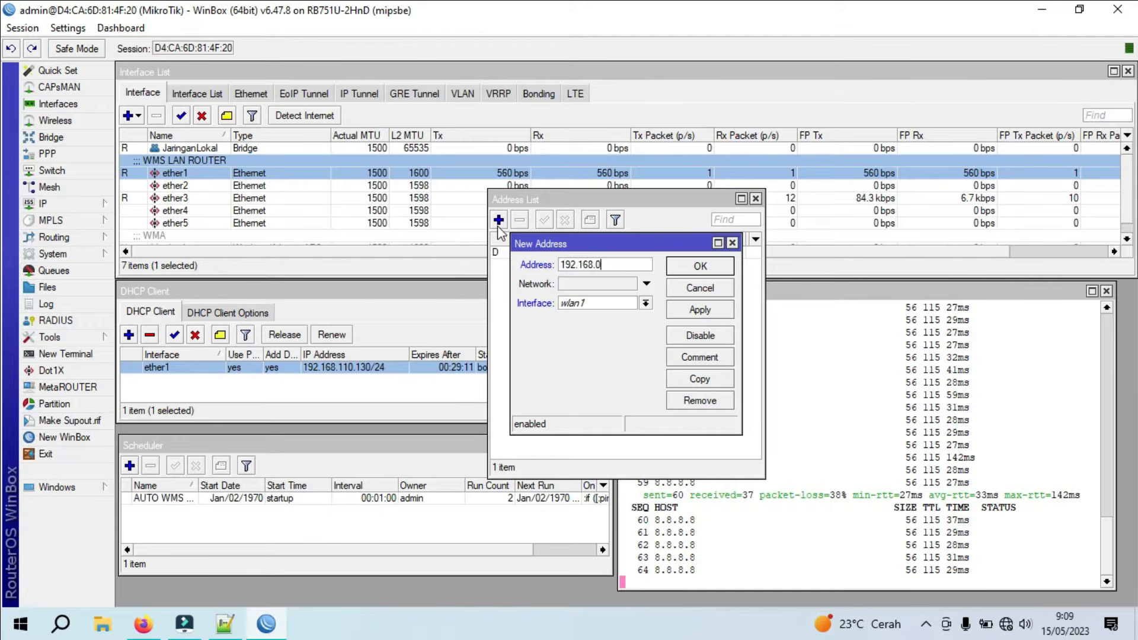
pyautogui.write('.1/24')
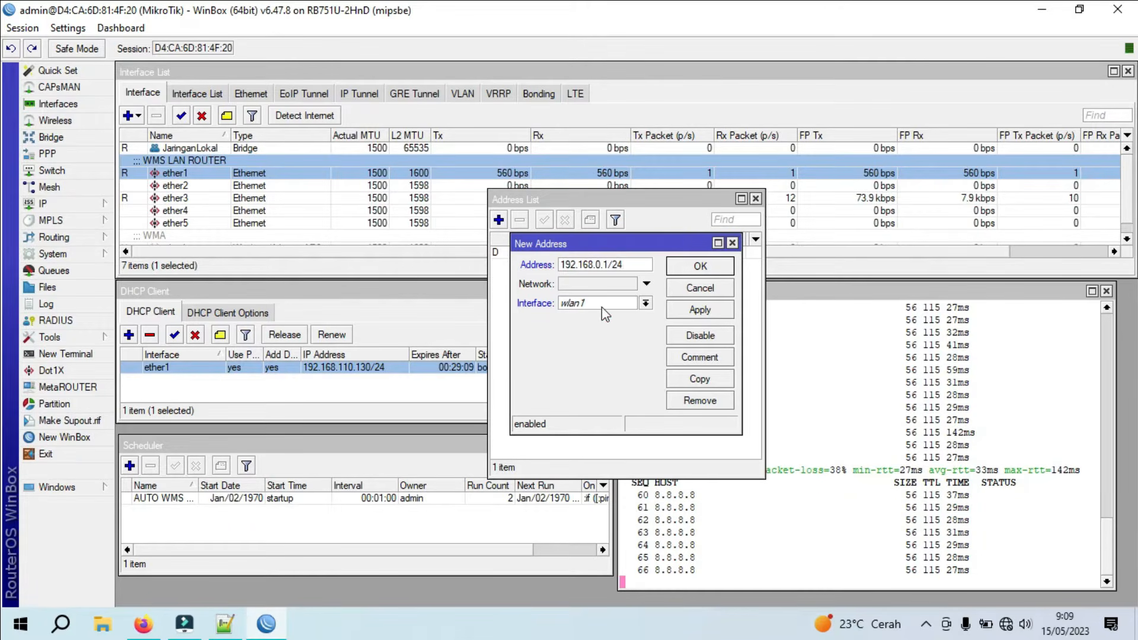
pyautogui.click(605, 313)
pyautogui.click(601, 317)
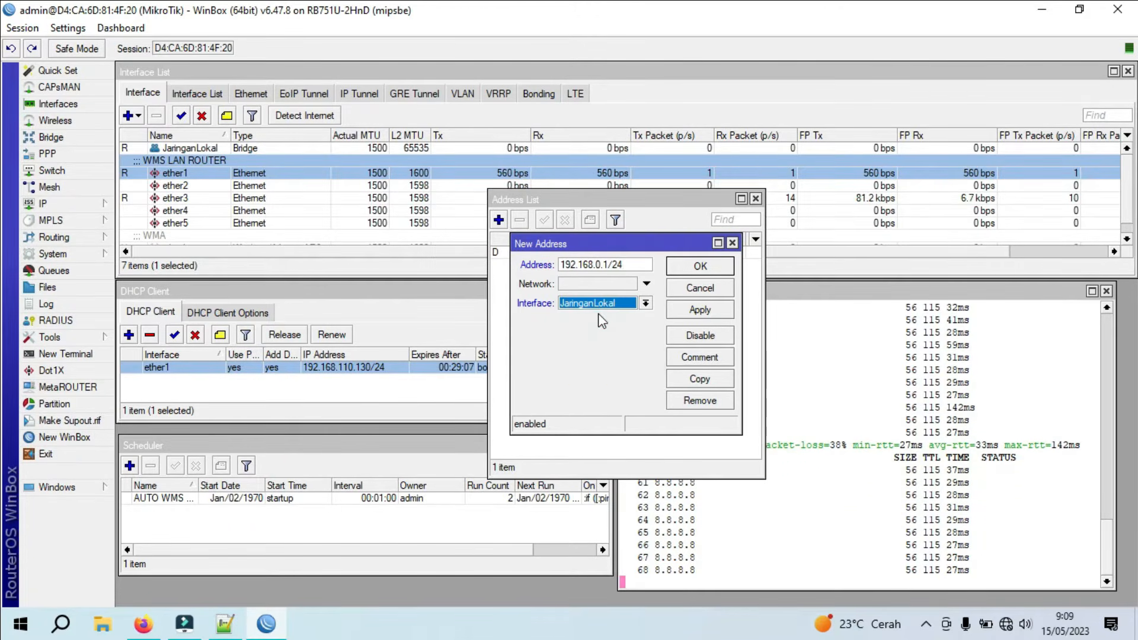
pyautogui.click(700, 267)
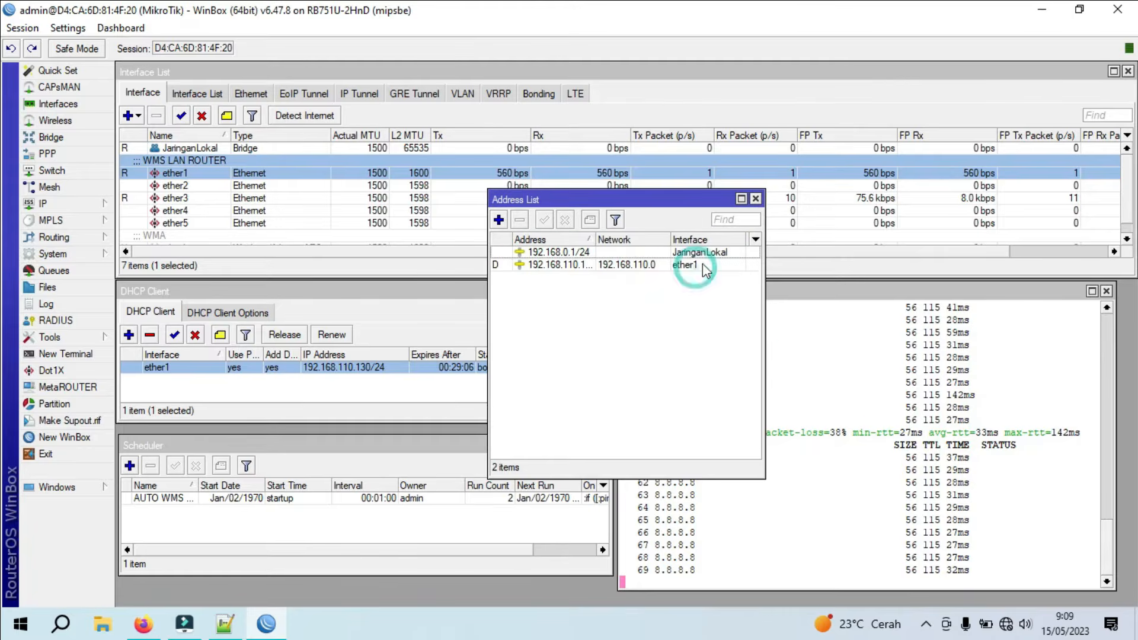
pyautogui.click(755, 199)
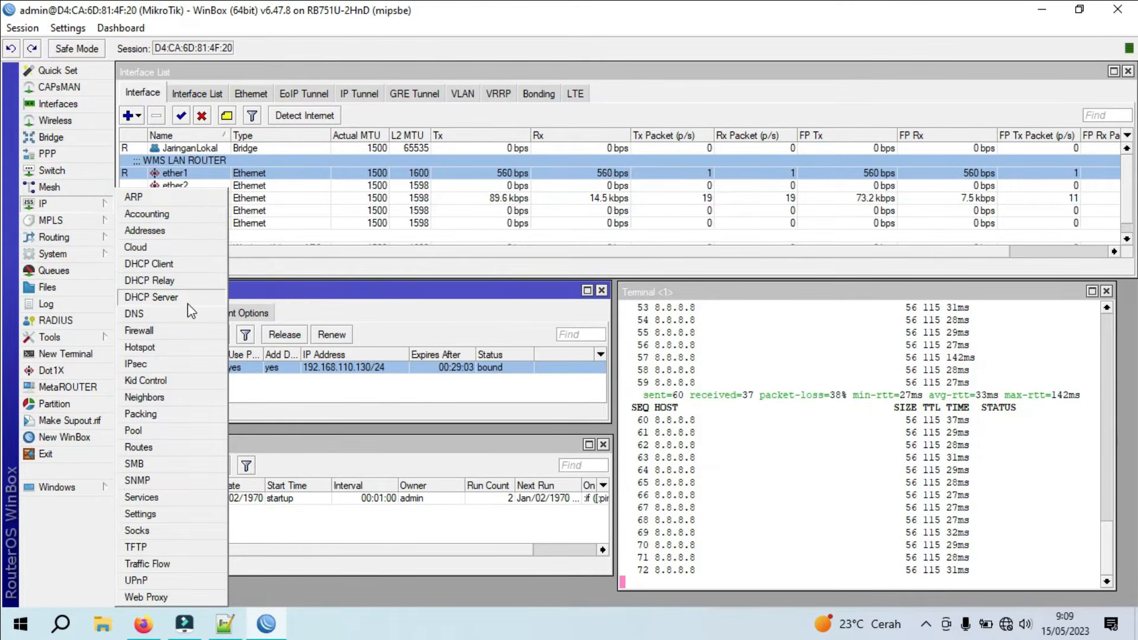
# - Run DHCP Setup on JaringanLokal, accepting the address space, gateway 192.168.0.1 and address pool
pyautogui.click(177, 296)
pyautogui.click(519, 231)
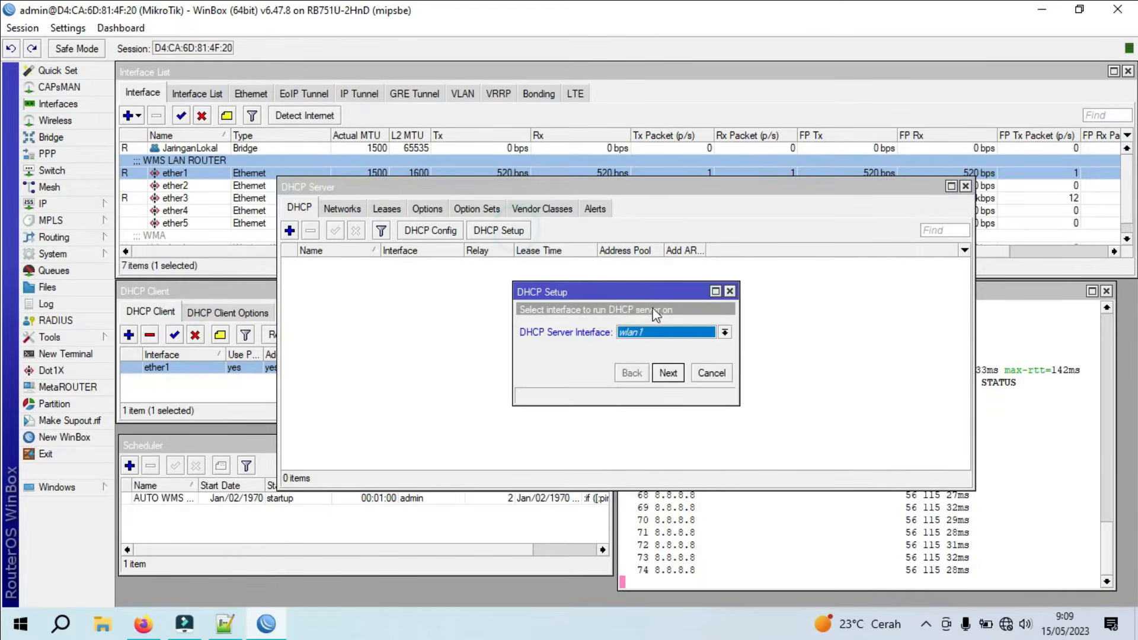
pyautogui.click(663, 336)
pyautogui.click(656, 347)
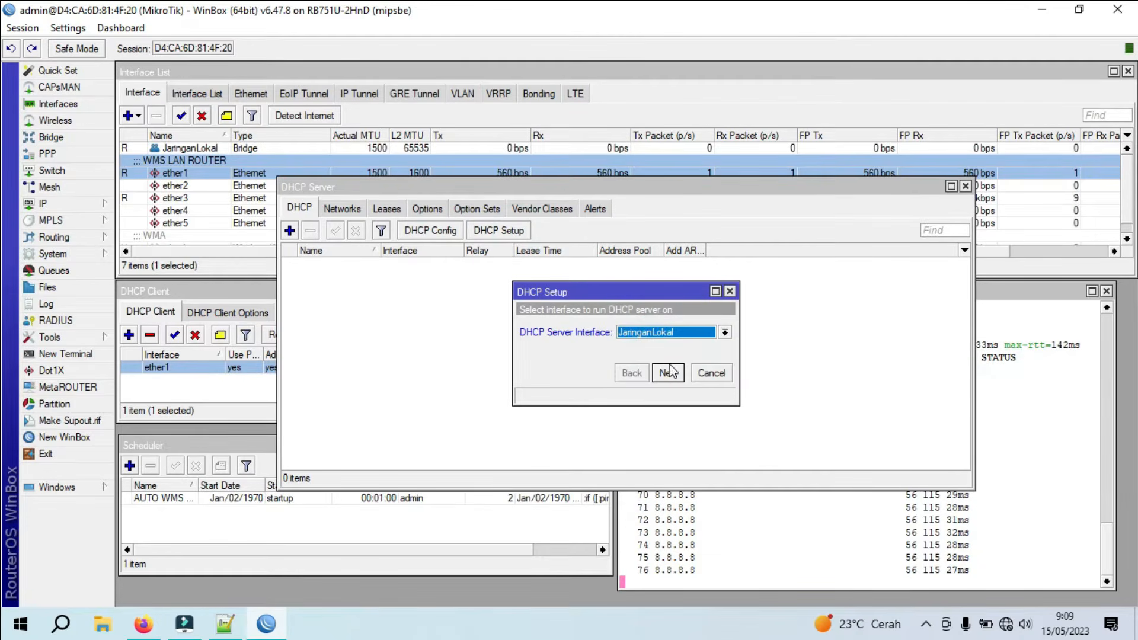
pyautogui.click(668, 372)
pyautogui.click(668, 372)
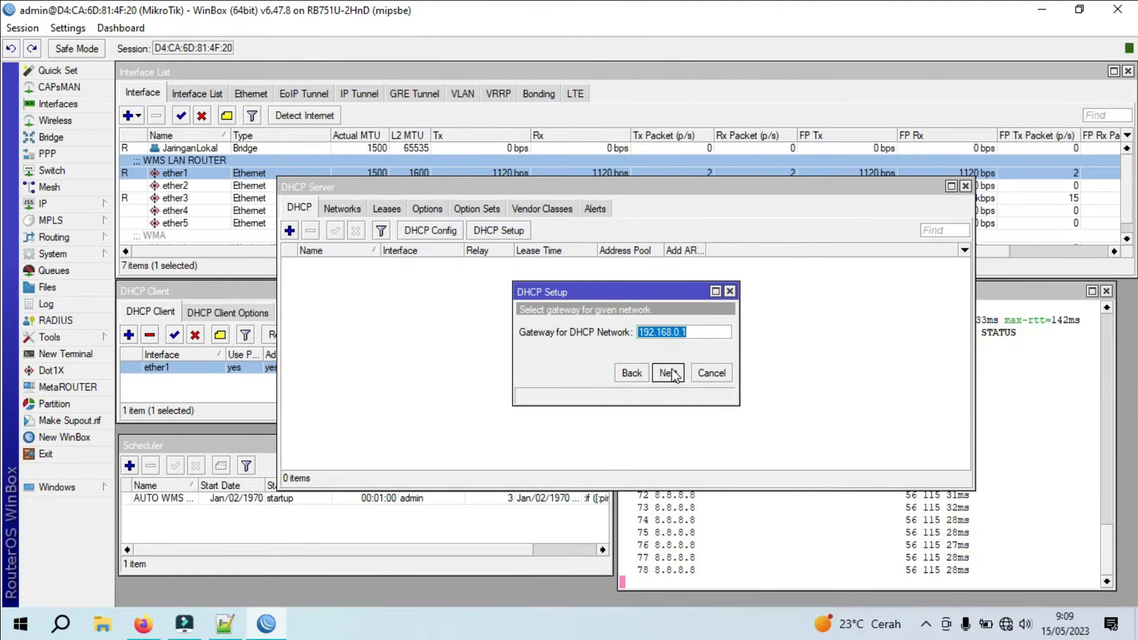
pyautogui.click(668, 373)
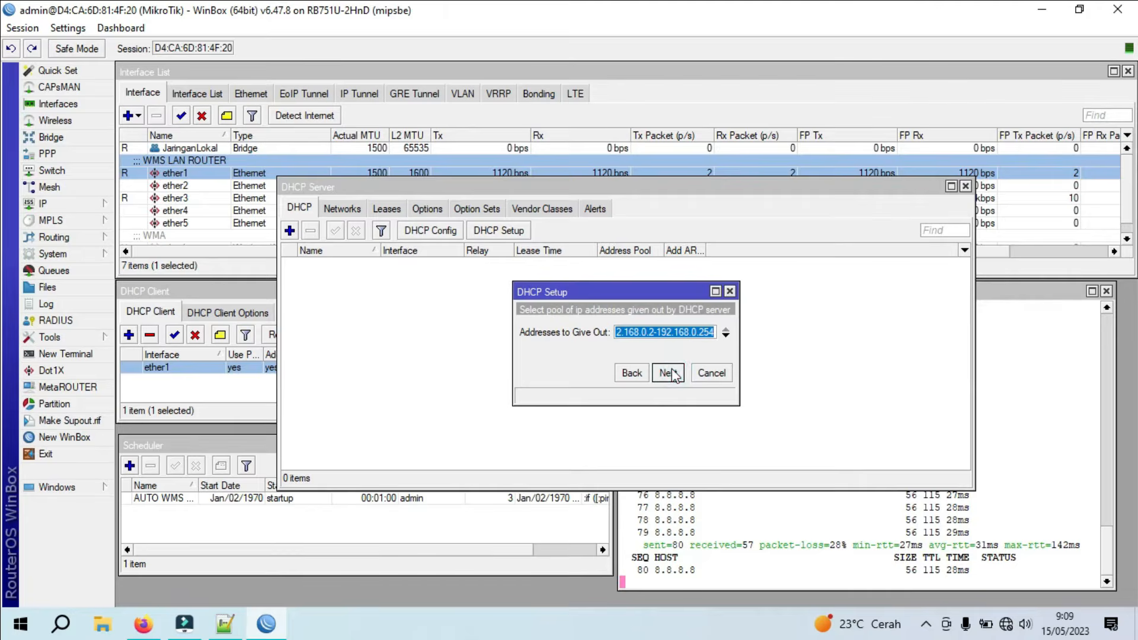
pyautogui.click(668, 373)
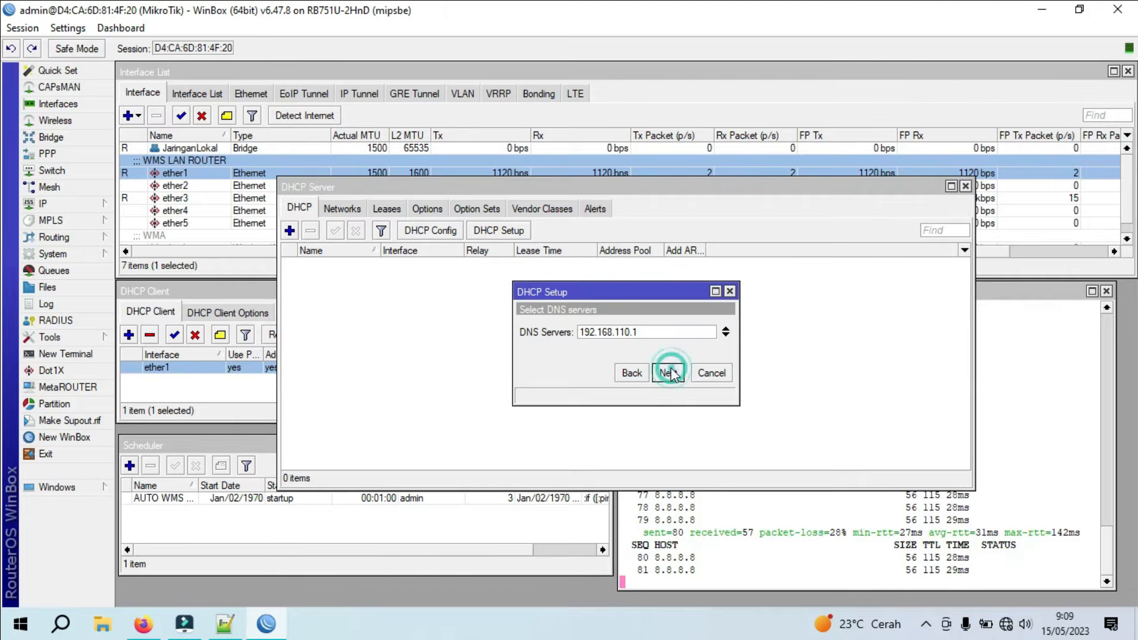
# - Replace suggested DNS 192.168.110.1 with 192.168.0.1, finish the setup and close the DHCP list
pyautogui.click(725, 330)
pyautogui.click(676, 333)
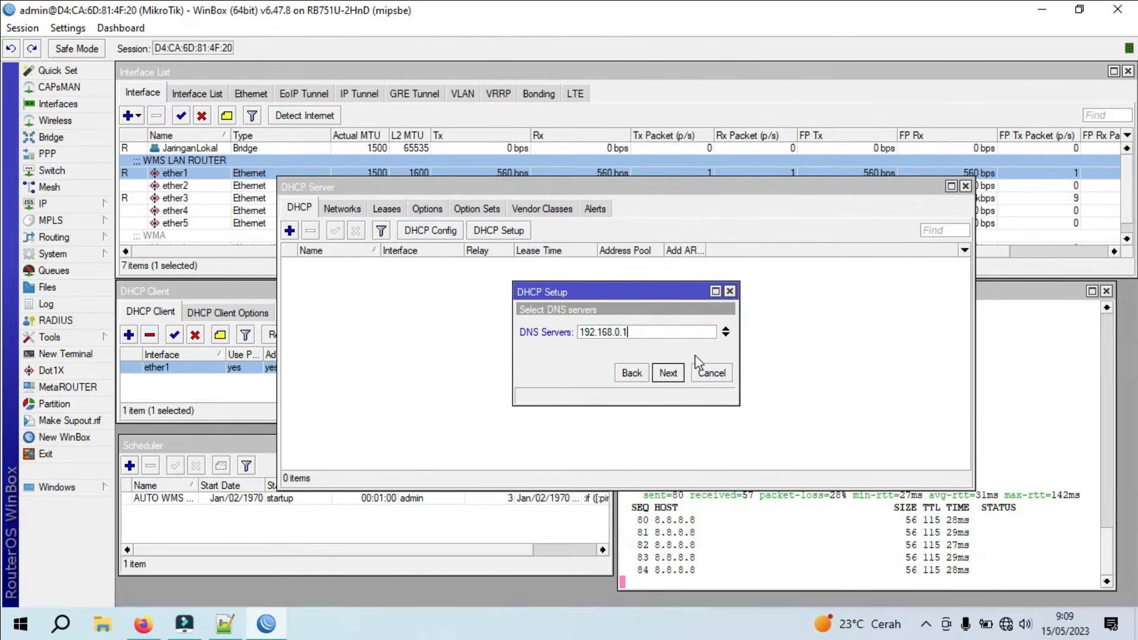
pyautogui.click(673, 374)
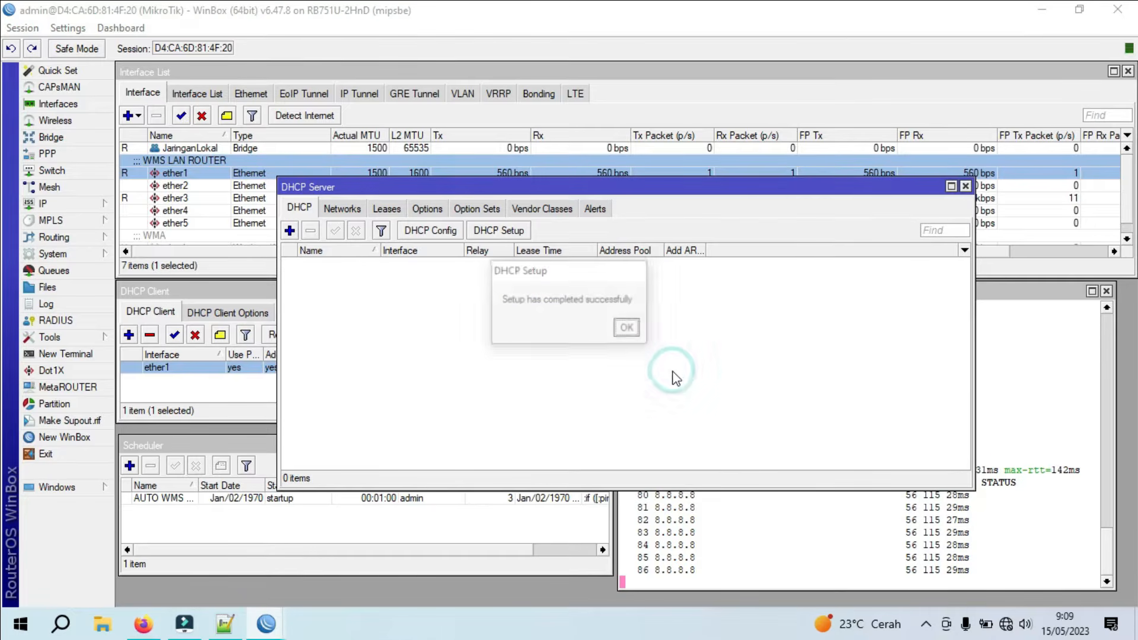
pyautogui.click(637, 331)
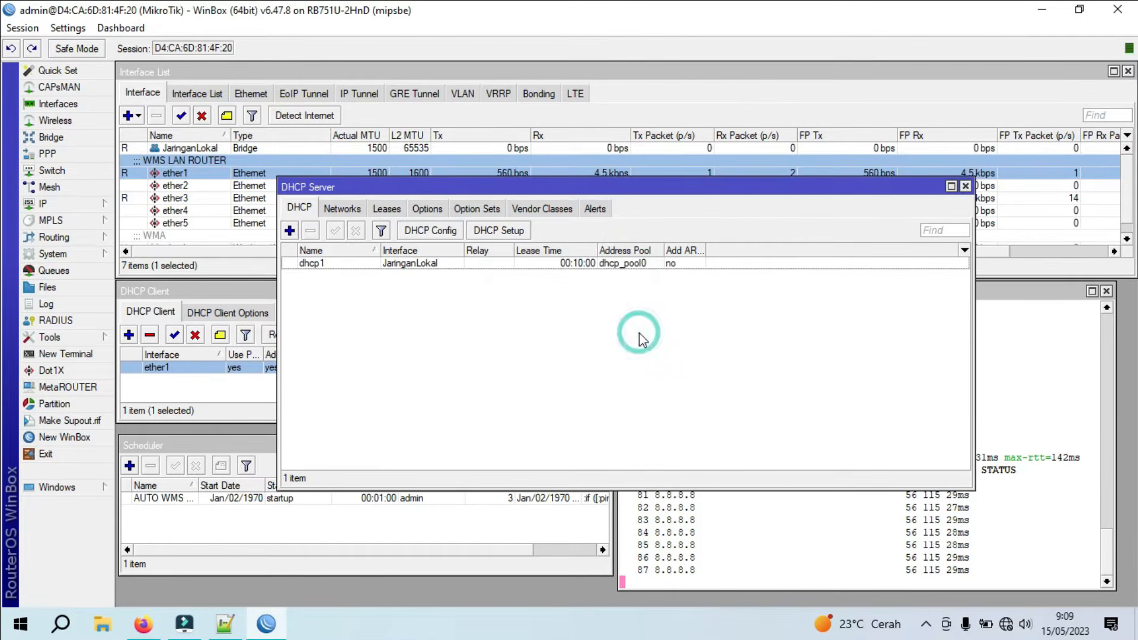
pyautogui.click(964, 187)
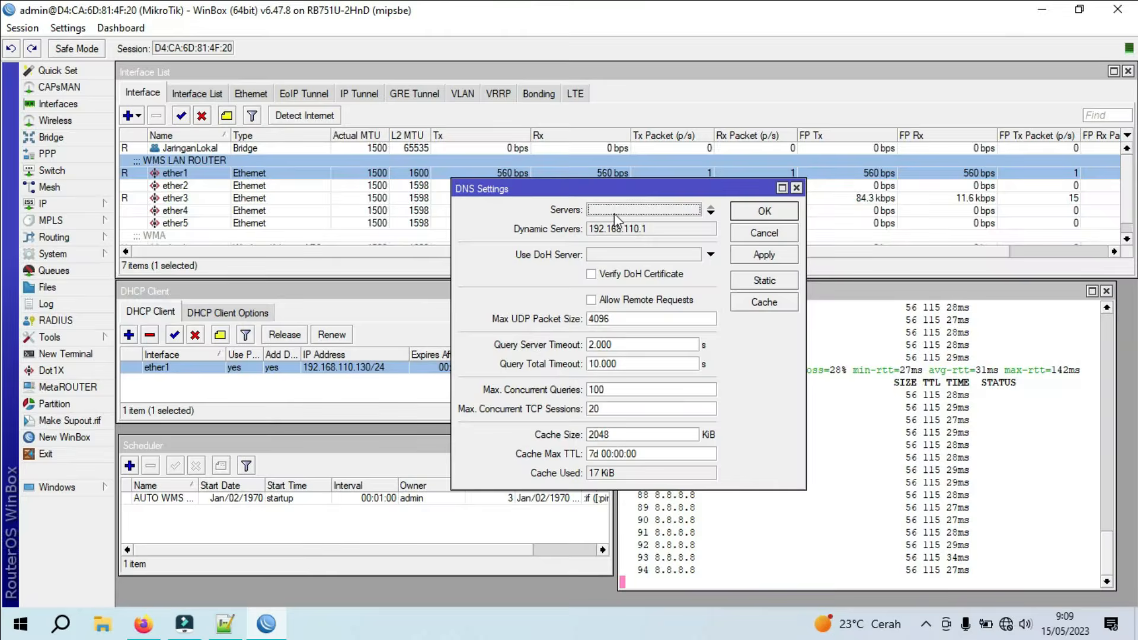
# - Add a first upstream server entry in the router's DNS settings
pyautogui.click(614, 212)
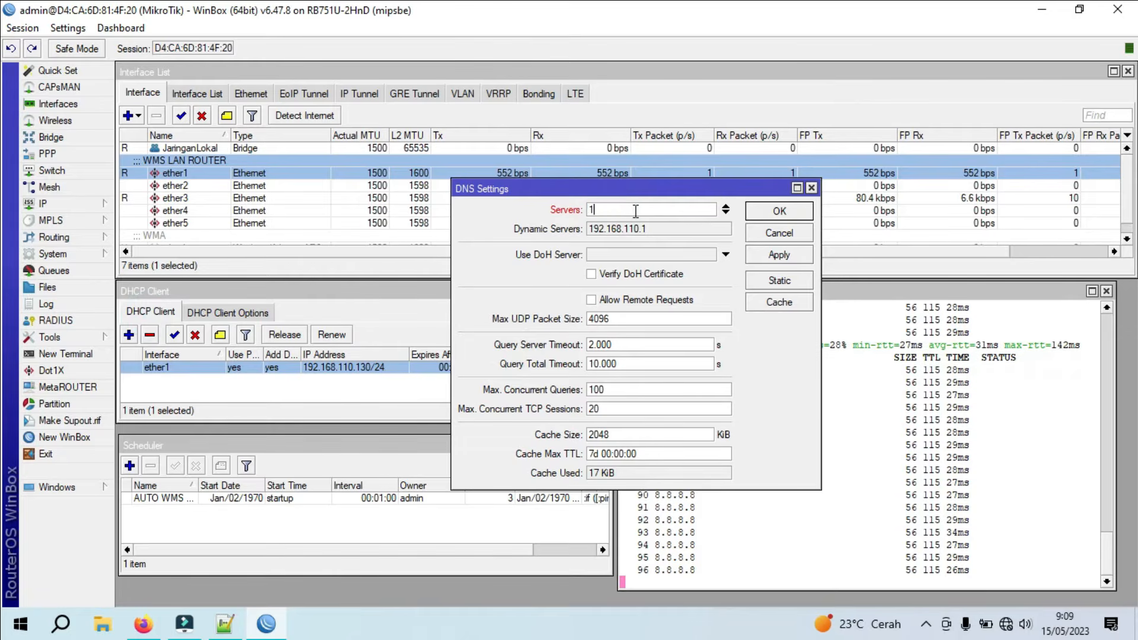
# - Add 8.8.8.8 and 9.9.9.9 as second and third DNS servers after 1.1.1.1
pyautogui.click(724, 214)
pyautogui.write('8.8.8.8')
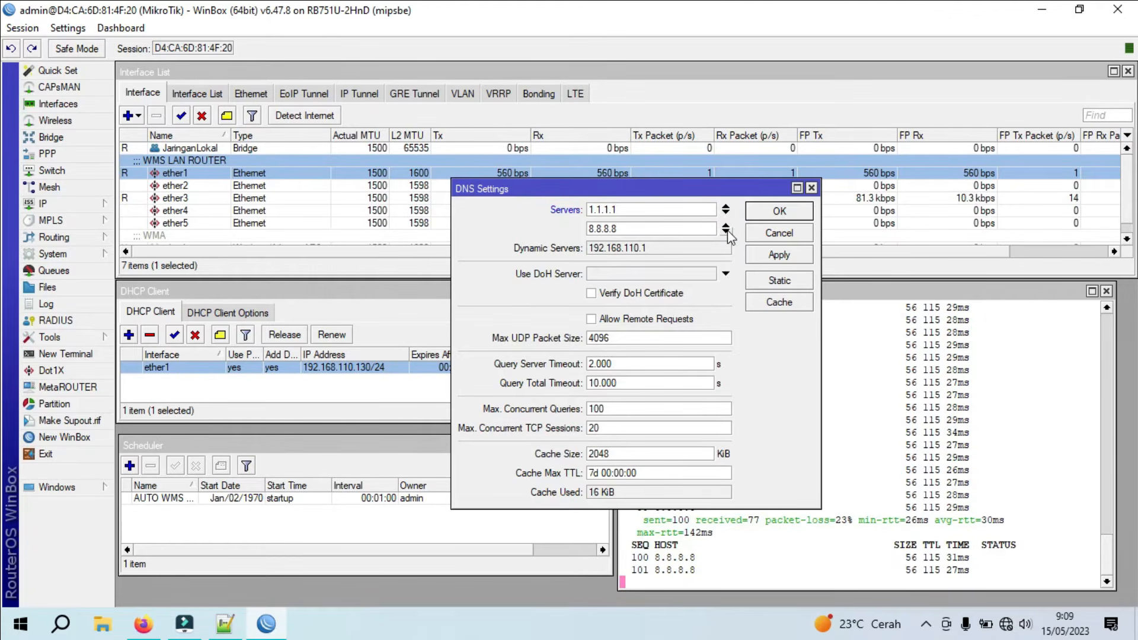
pyautogui.click(727, 232)
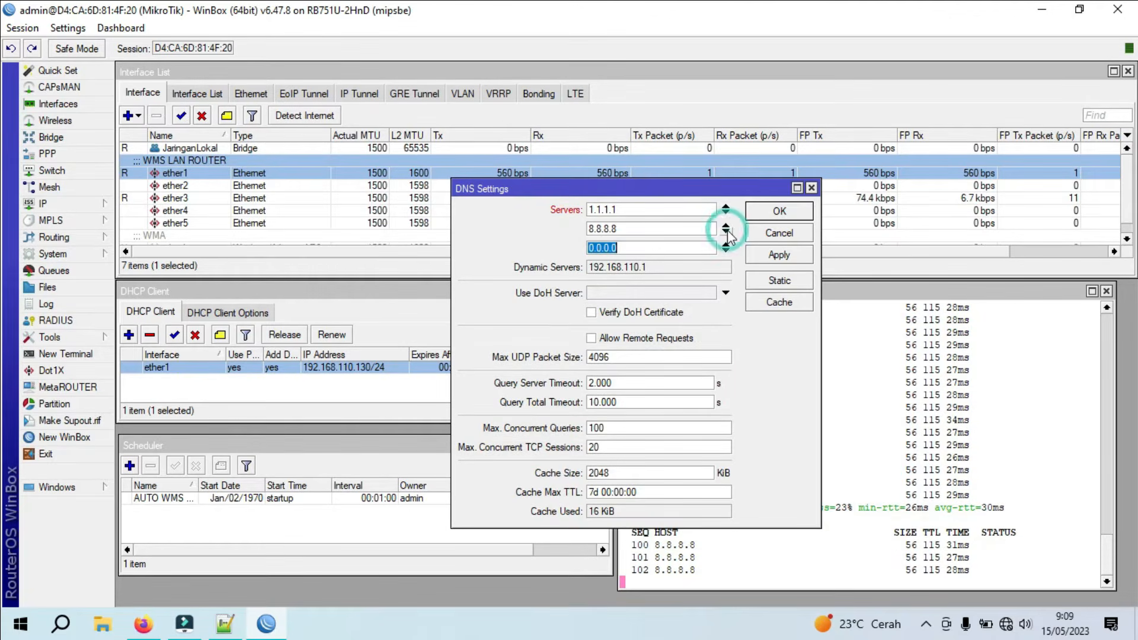
pyautogui.write('9.9.9')
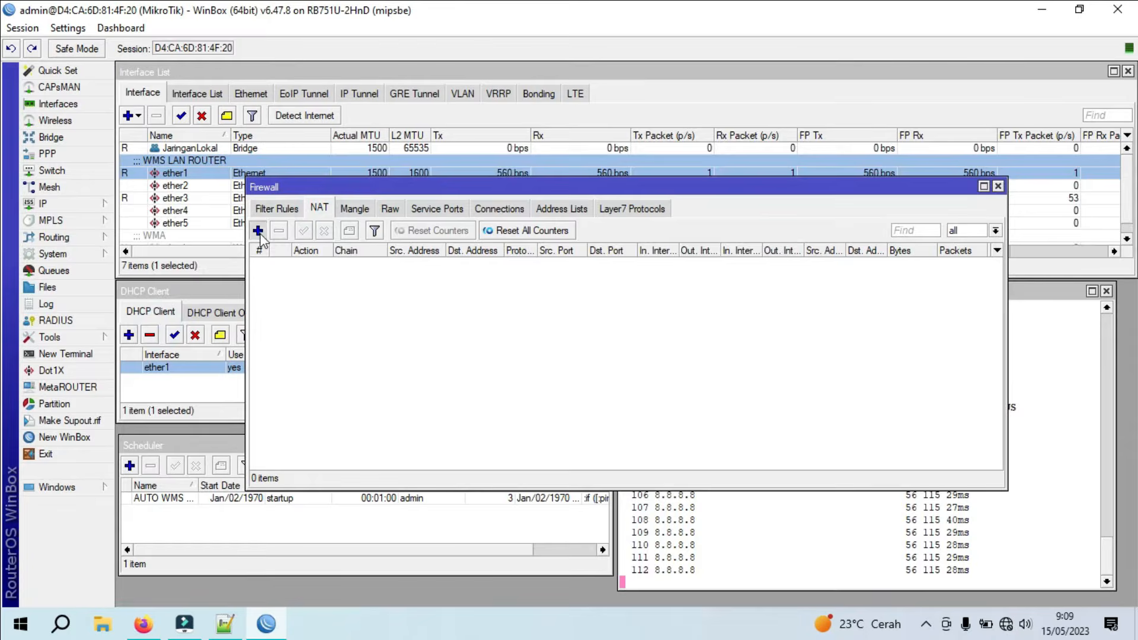
# - Add a srcnat NAT rule whose action is masquerade
pyautogui.click(258, 231)
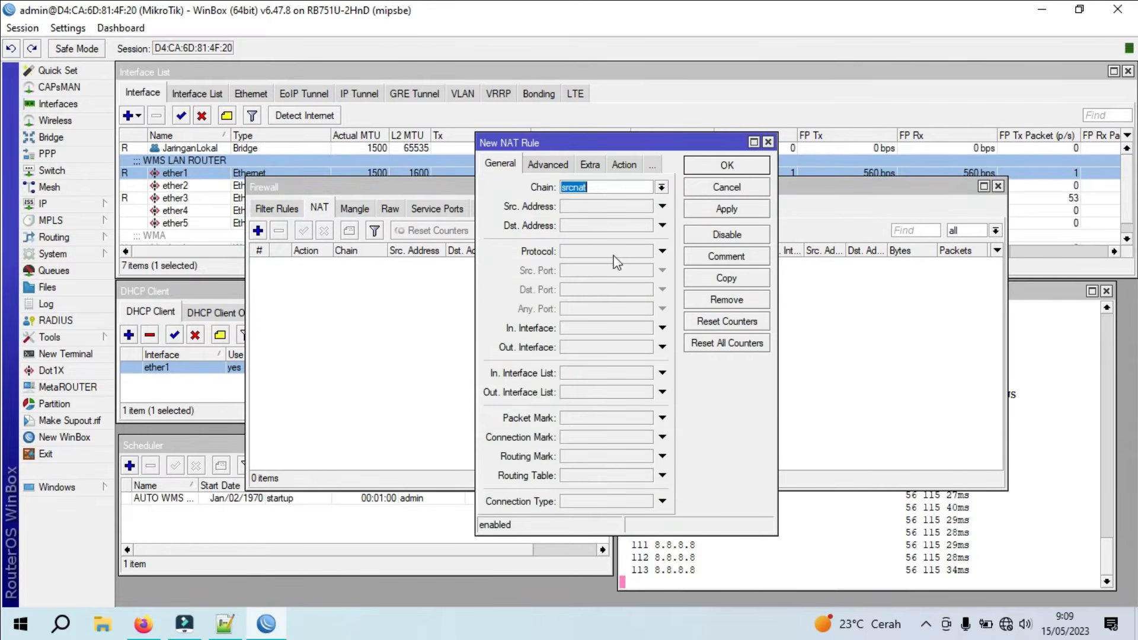
pyautogui.click(614, 169)
pyautogui.click(609, 184)
pyautogui.click(567, 266)
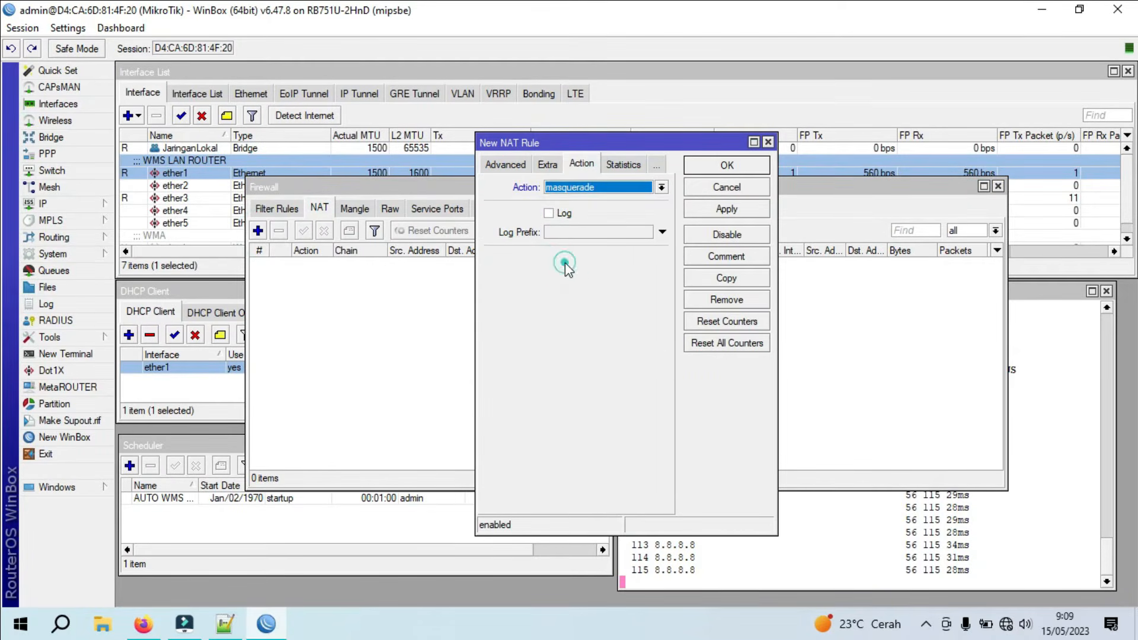
pyautogui.click(709, 169)
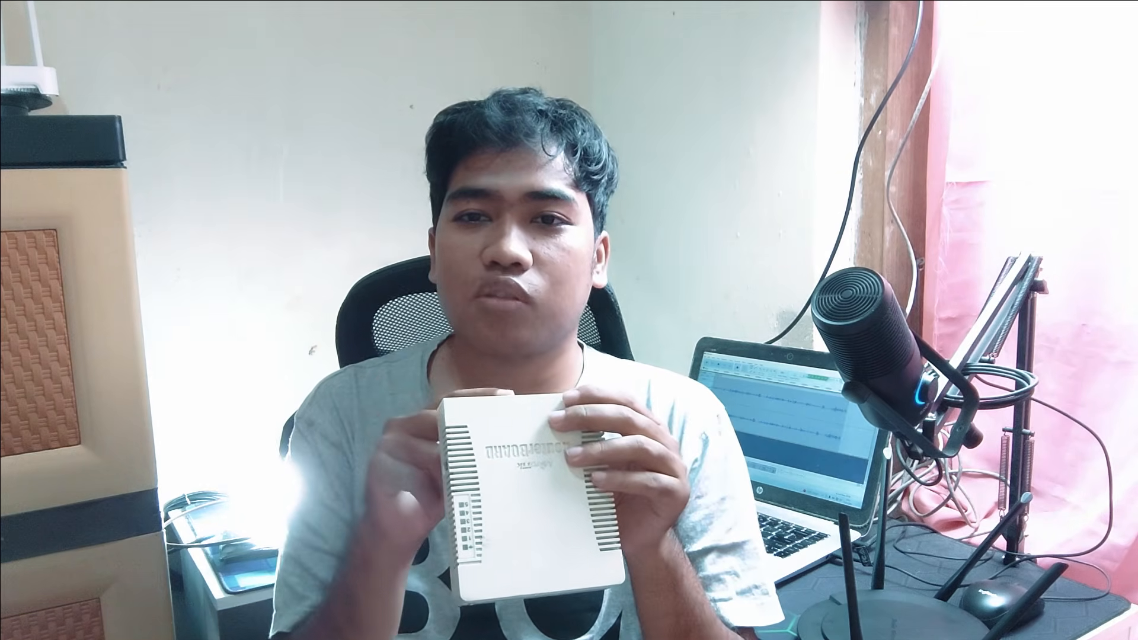
# - Add ether5 and ether4 as ports of the JaringanLokal bridge
pyautogui.click(171, 207)
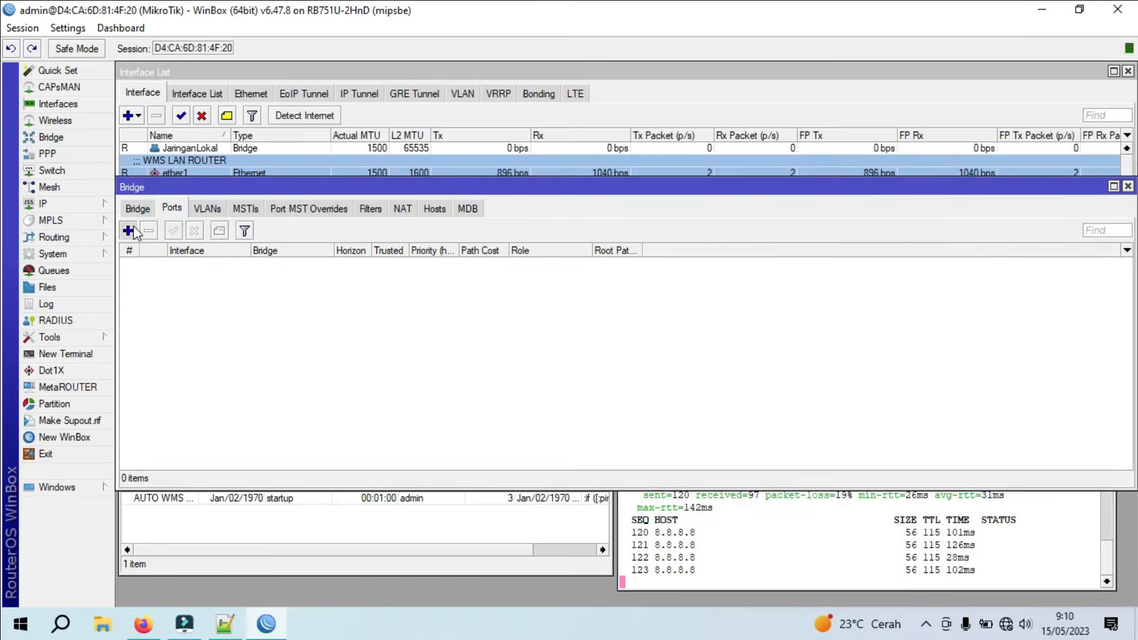
pyautogui.click(133, 230)
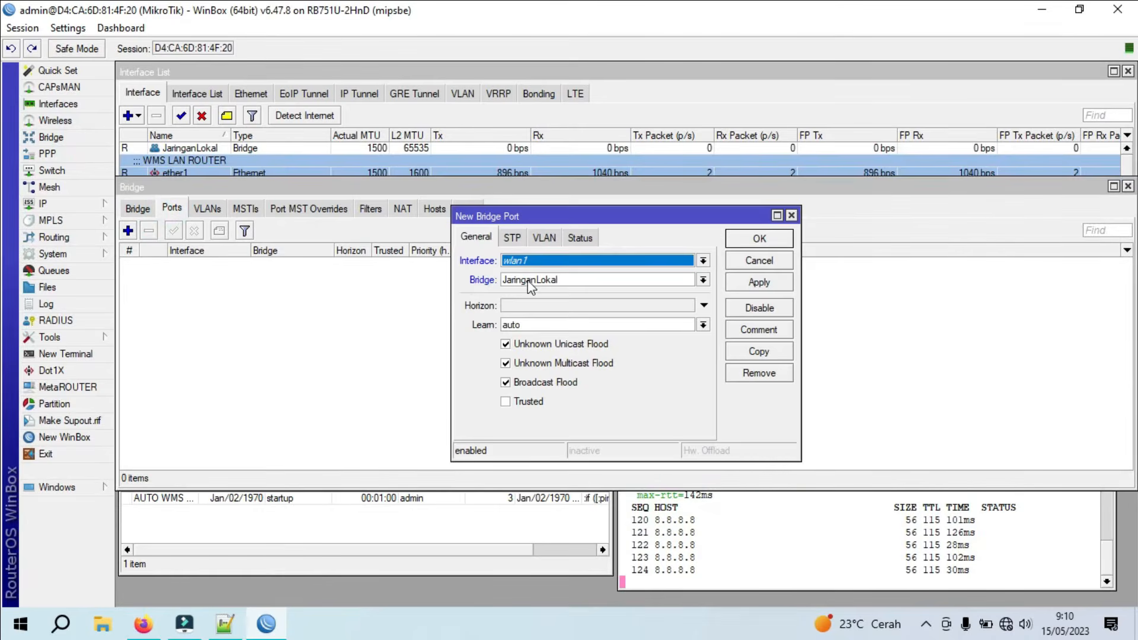
pyautogui.click(528, 261)
pyautogui.click(535, 339)
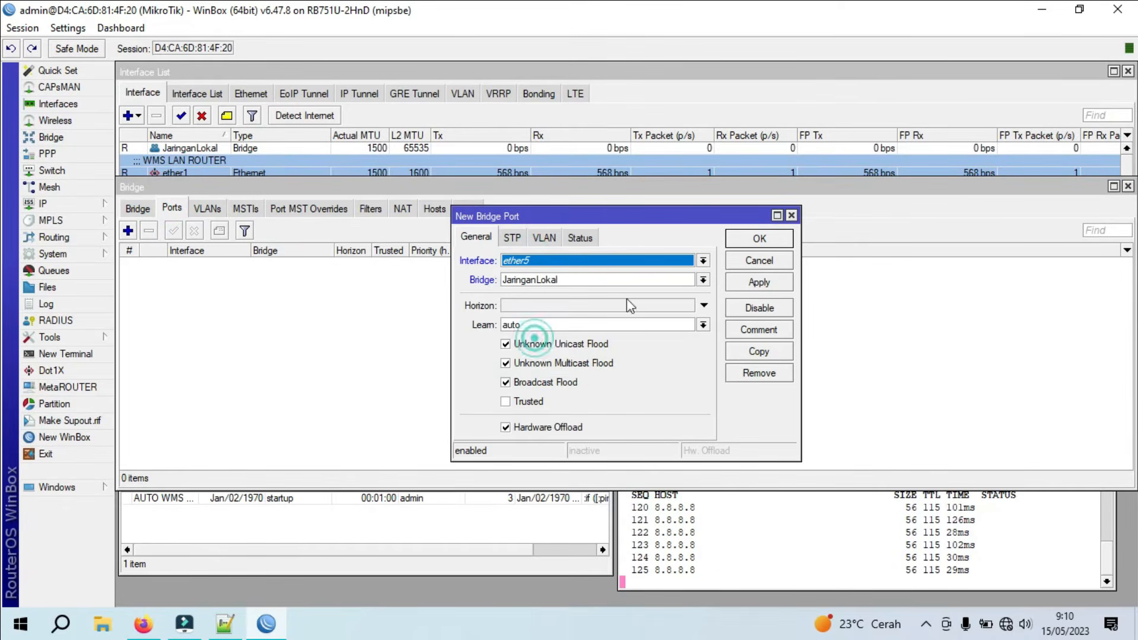
pyautogui.click(758, 240)
pyautogui.click(128, 231)
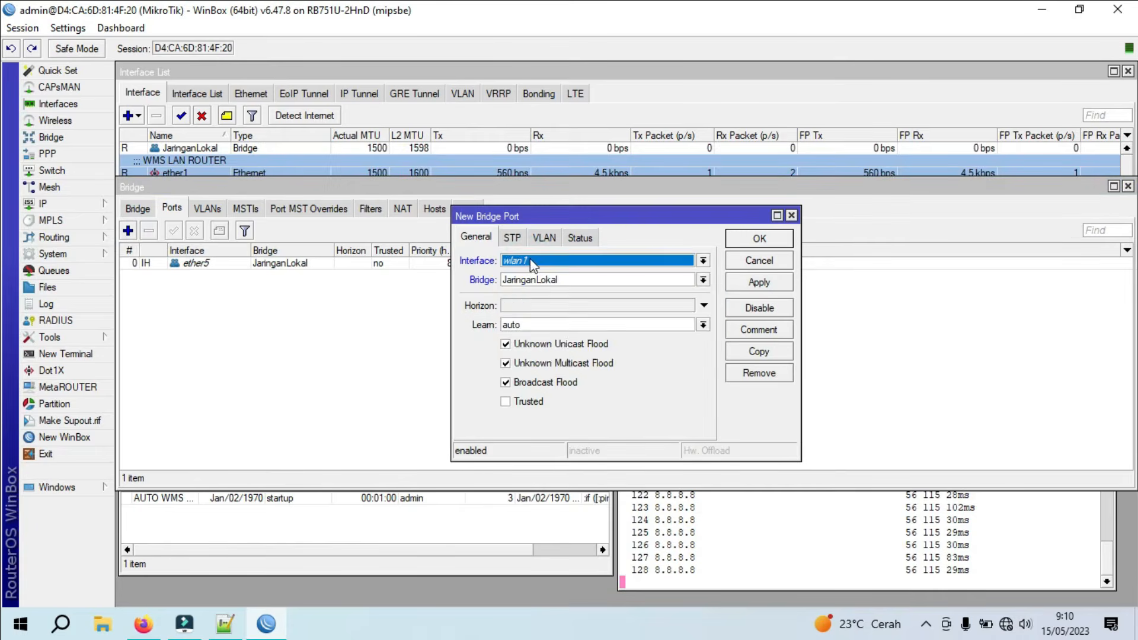
pyautogui.click(528, 261)
pyautogui.click(536, 327)
pyautogui.click(758, 239)
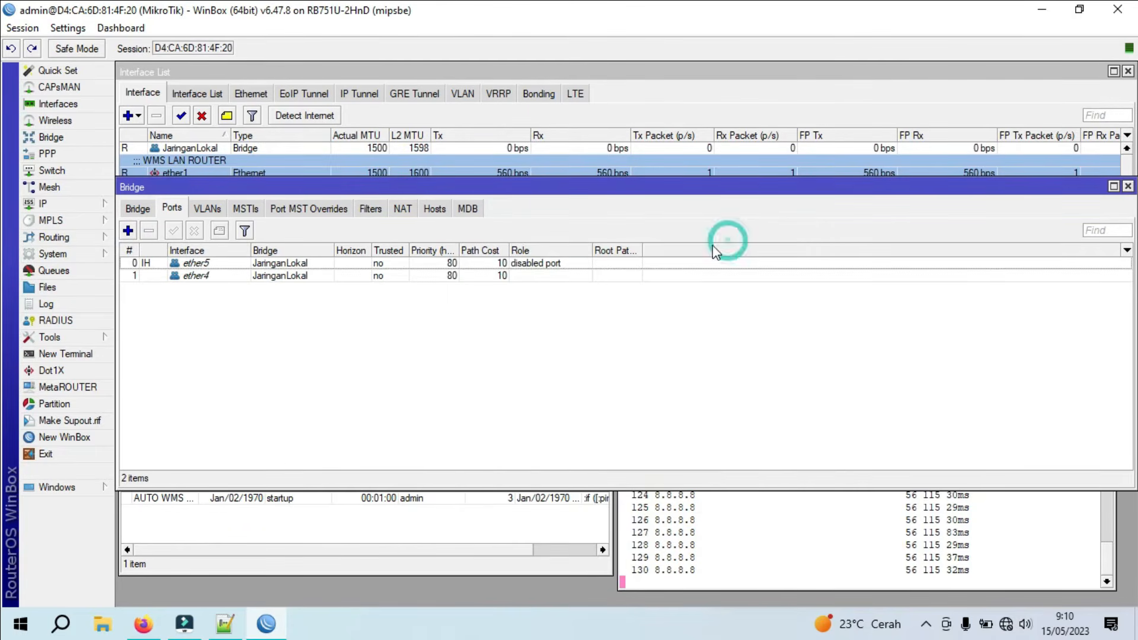
# - Add ether3 as a JaringanLokal port, close the Bridge window, and check ether3 and ether4
pyautogui.click(128, 231)
pyautogui.click(545, 261)
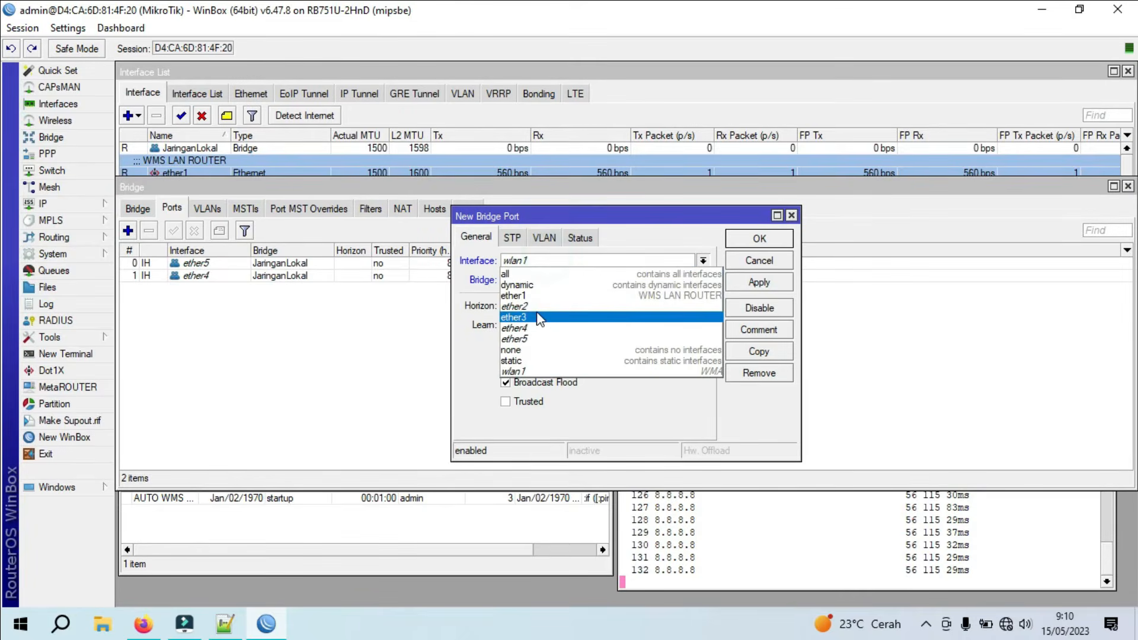
pyautogui.click(539, 318)
pyautogui.click(751, 241)
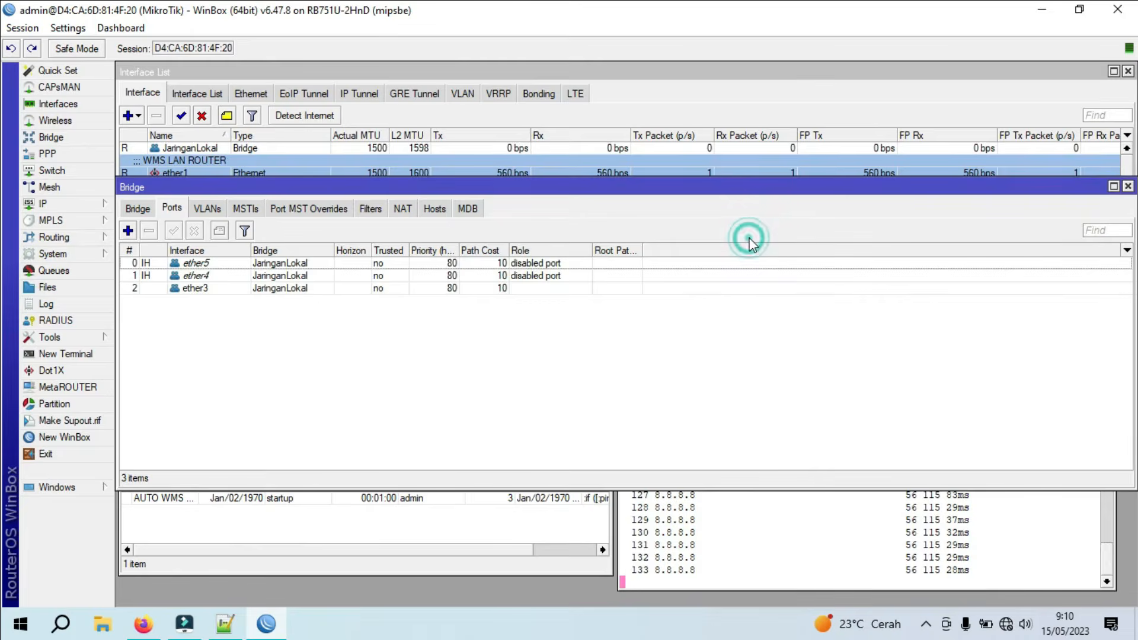
pyautogui.click(1127, 187)
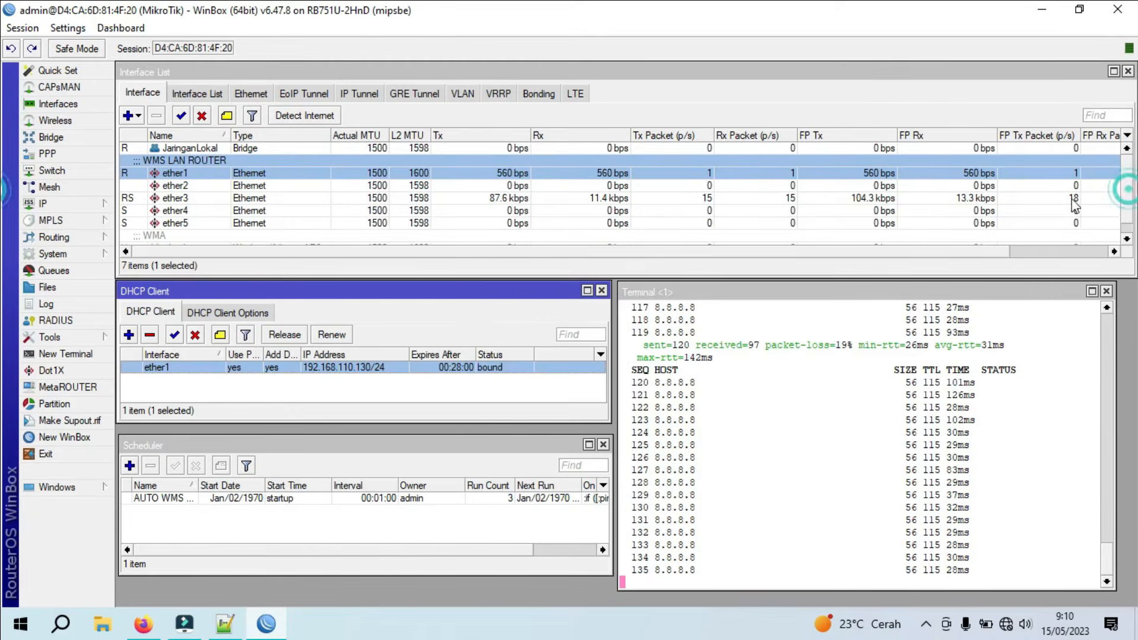
pyautogui.click(214, 198)
pyautogui.click(217, 210)
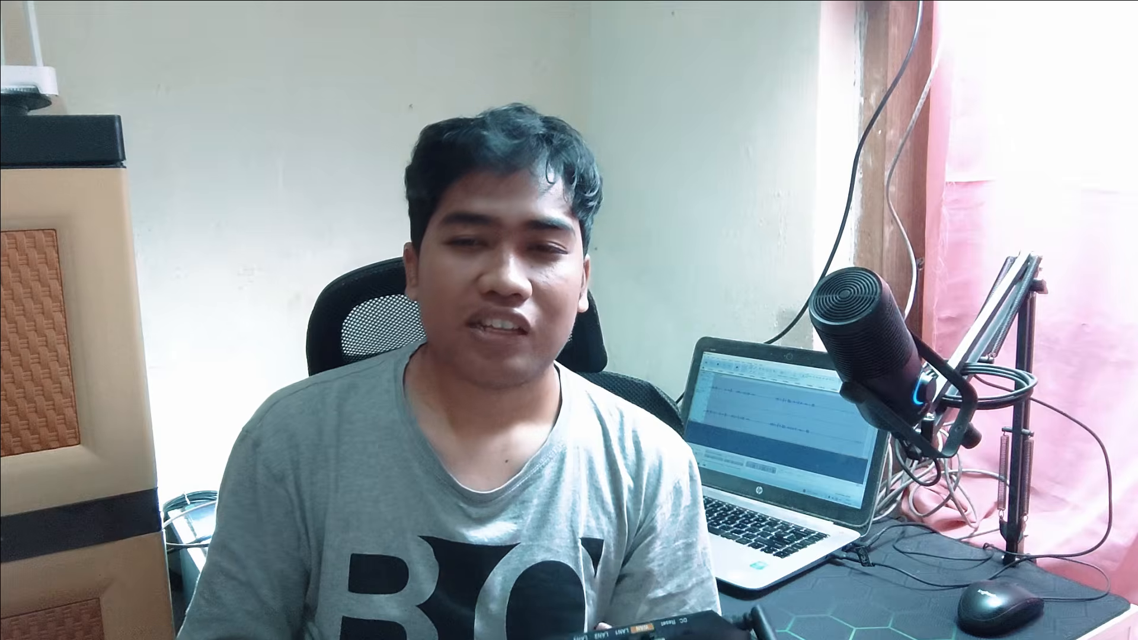
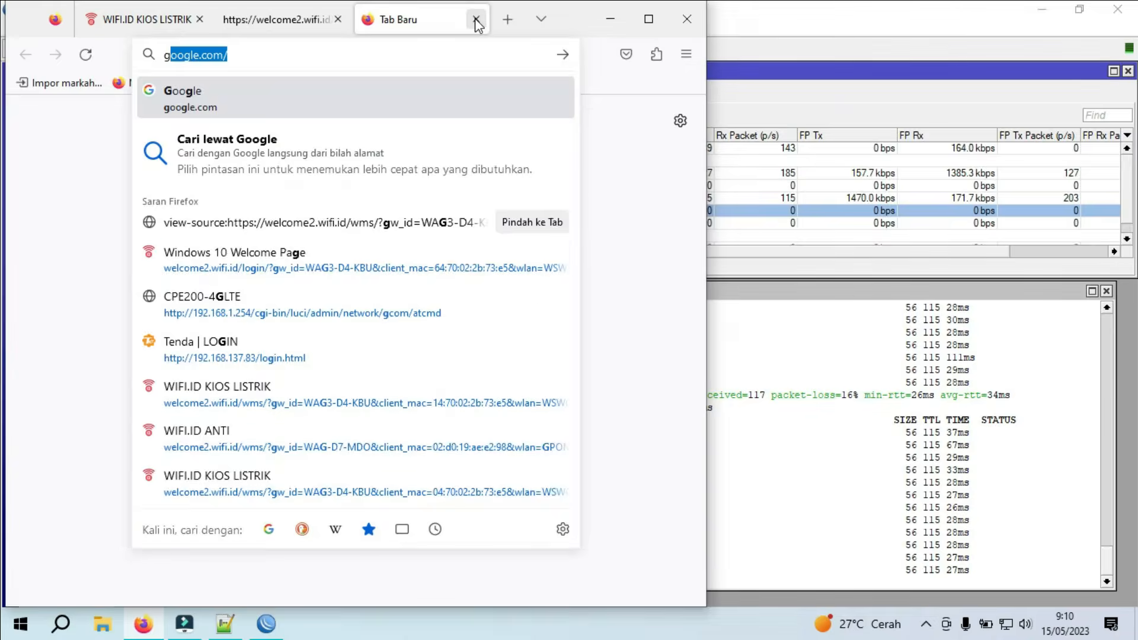
# - Load google.com, search for 'youtube', and open the YouTube site from the results
pyautogui.press('Return')
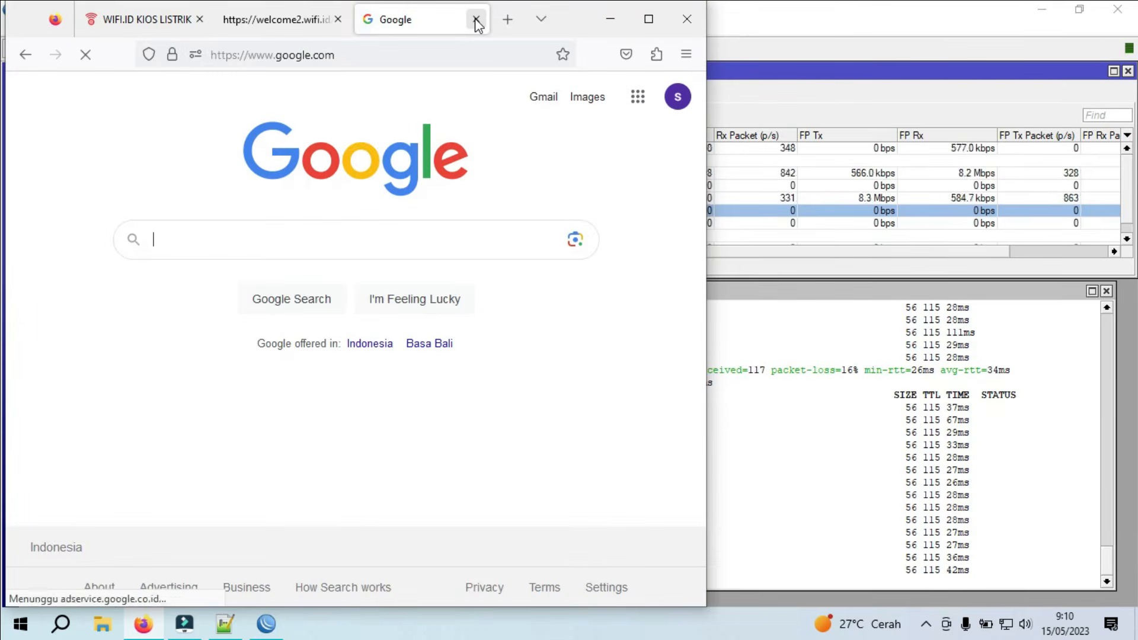
pyautogui.write('yo')
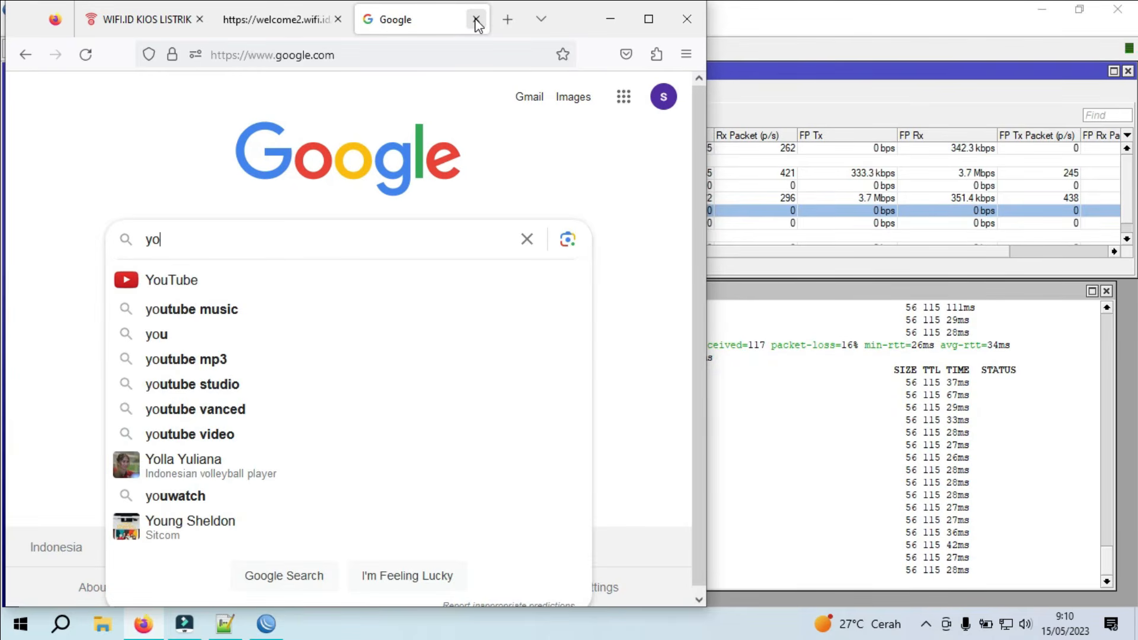
pyautogui.click(185, 279)
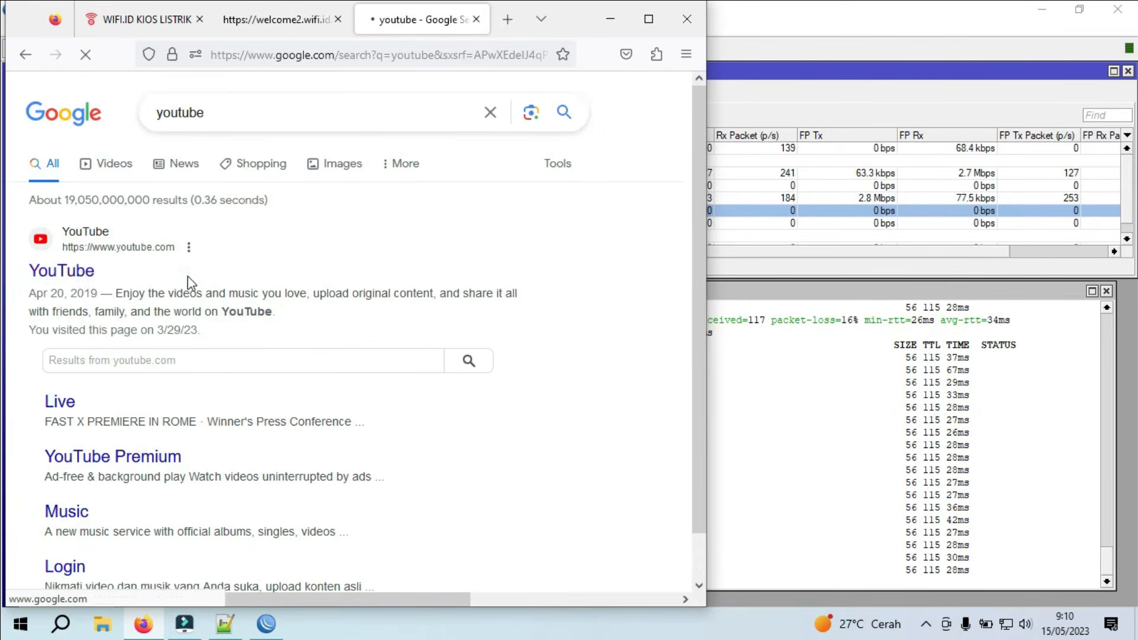
pyautogui.click(74, 272)
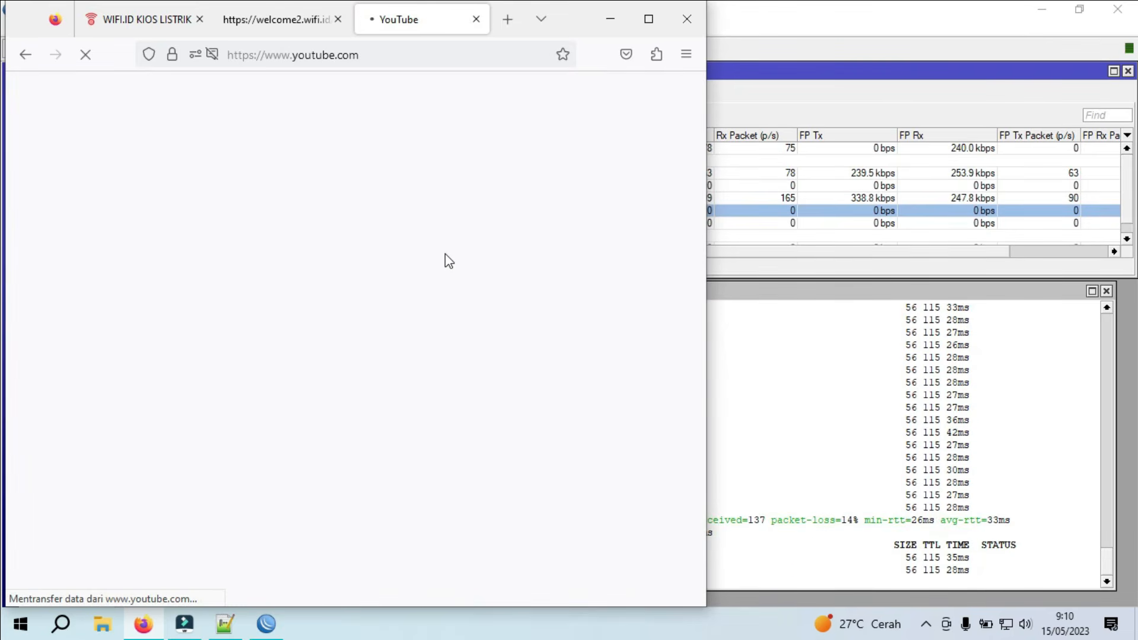